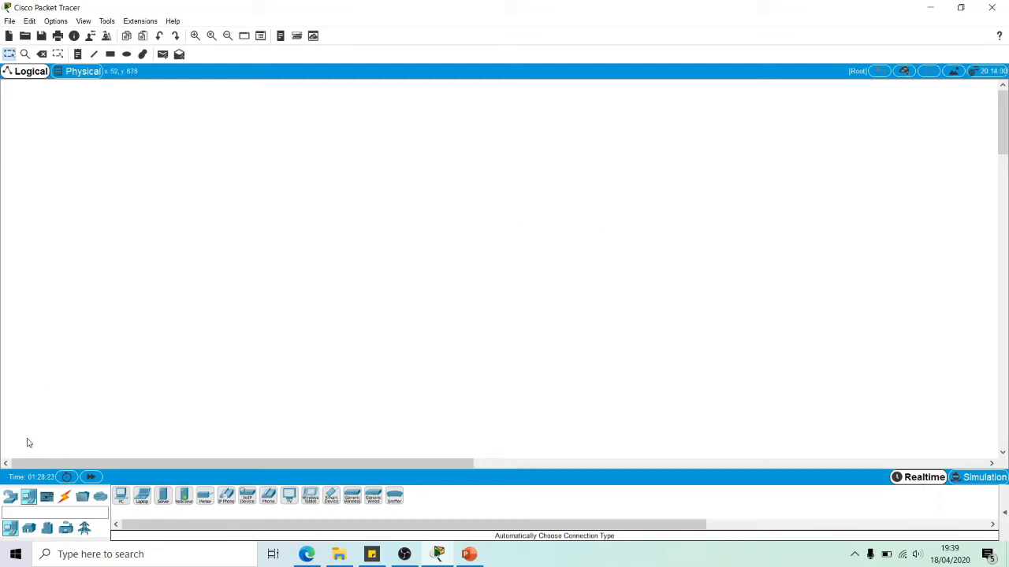
# Place three generic PCs in the logical workspace and arrange them in a horizontal row
pyautogui.click(9, 497)
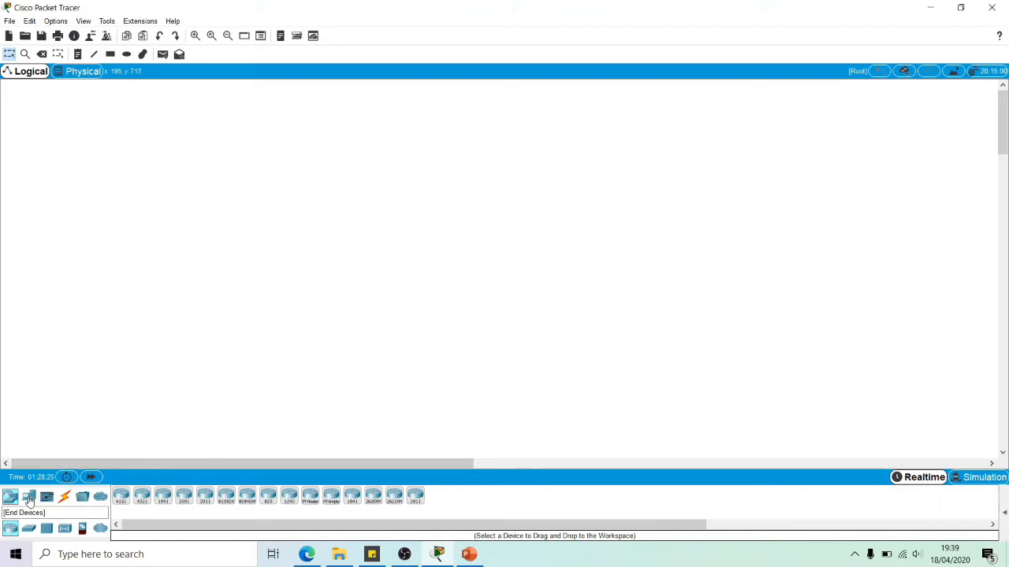
pyautogui.click(28, 497)
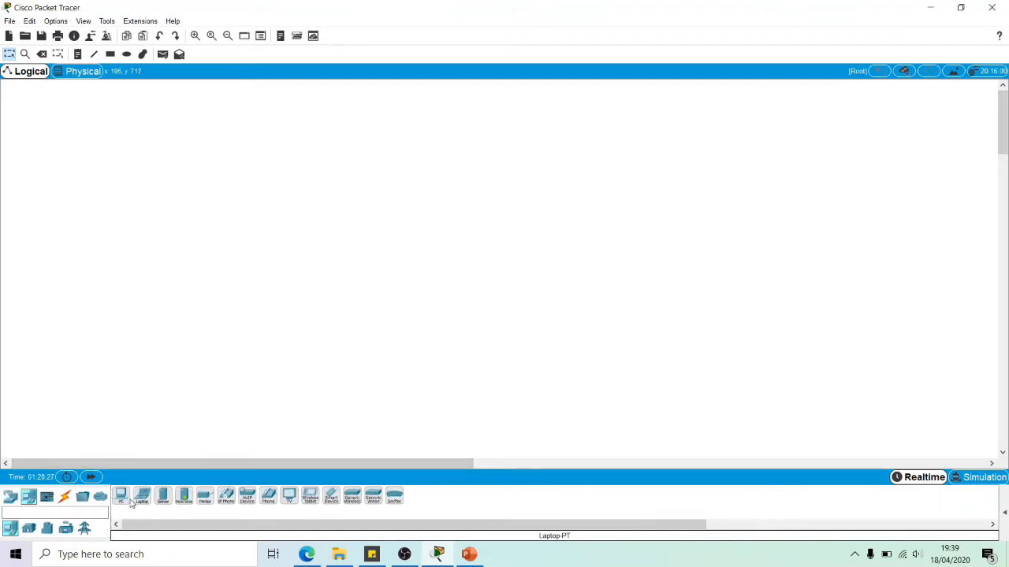
pyautogui.moveTo(122, 497); pyautogui.dragTo(306, 286)
pyautogui.click(306, 285)
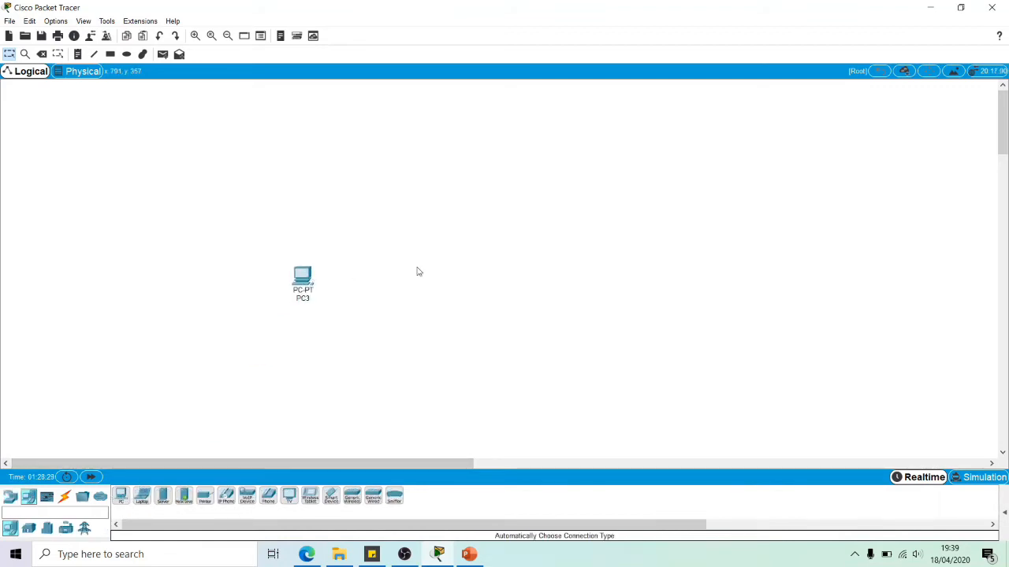
pyautogui.click(128, 499)
pyautogui.click(380, 289)
pyautogui.click(124, 496)
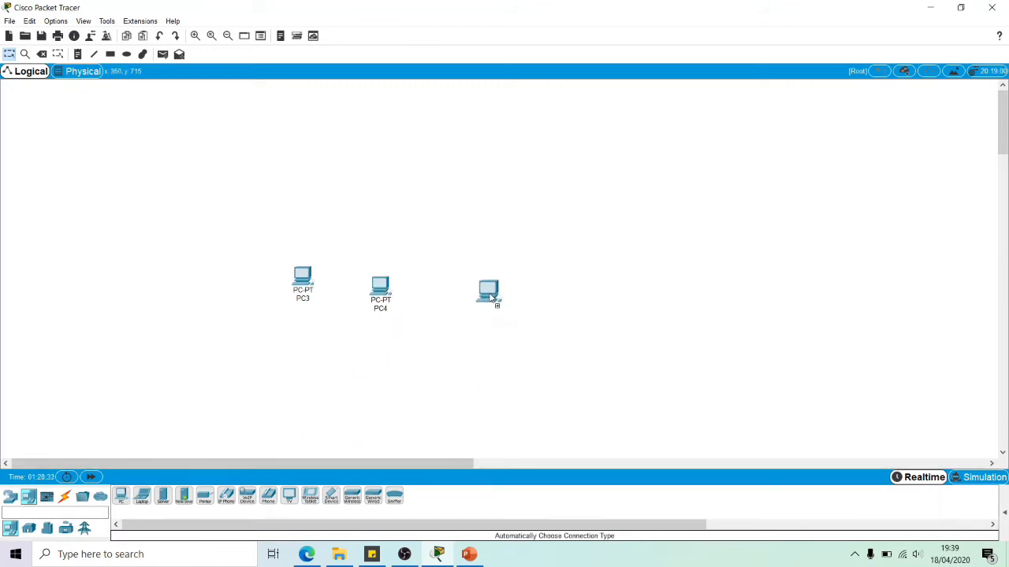
pyautogui.click(465, 281)
pyautogui.moveTo(382, 289); pyautogui.dragTo(387, 279)
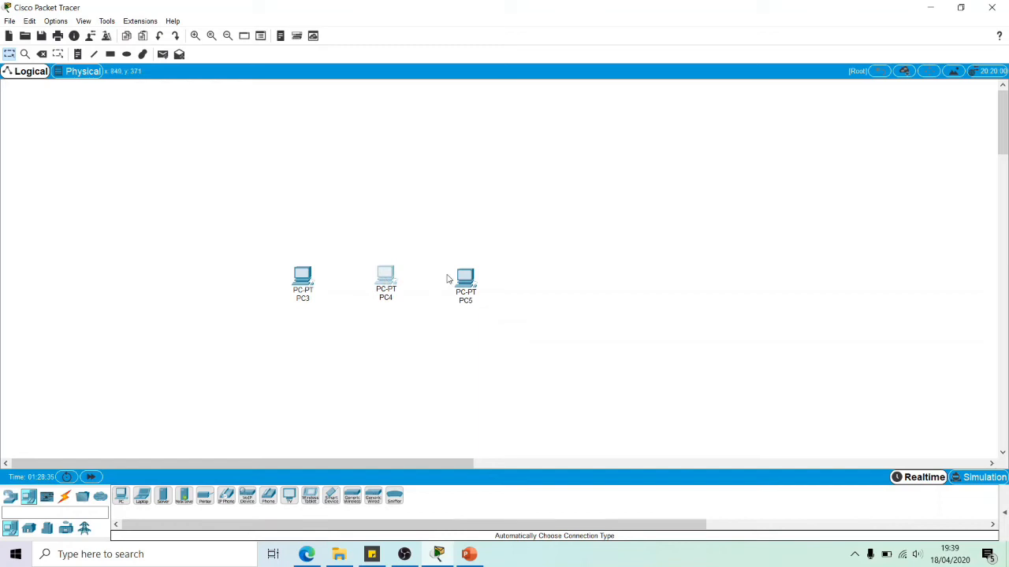
pyautogui.moveTo(460, 284); pyautogui.dragTo(454, 284)
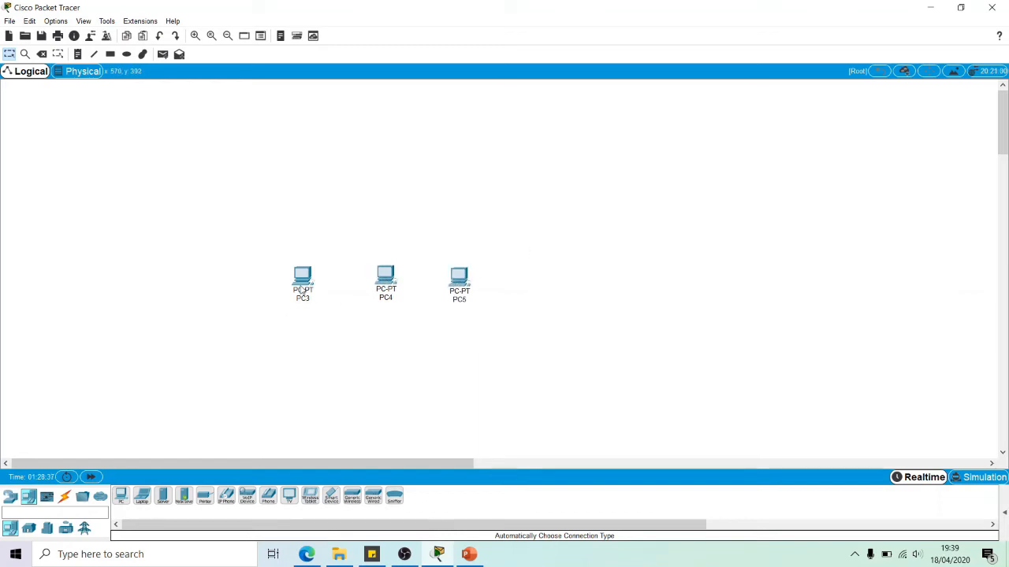
# Replace PC3's Ethernet module with a WMP300N wireless module, powering the PC off for the swap and back on
pyautogui.doubleClick(302, 282)
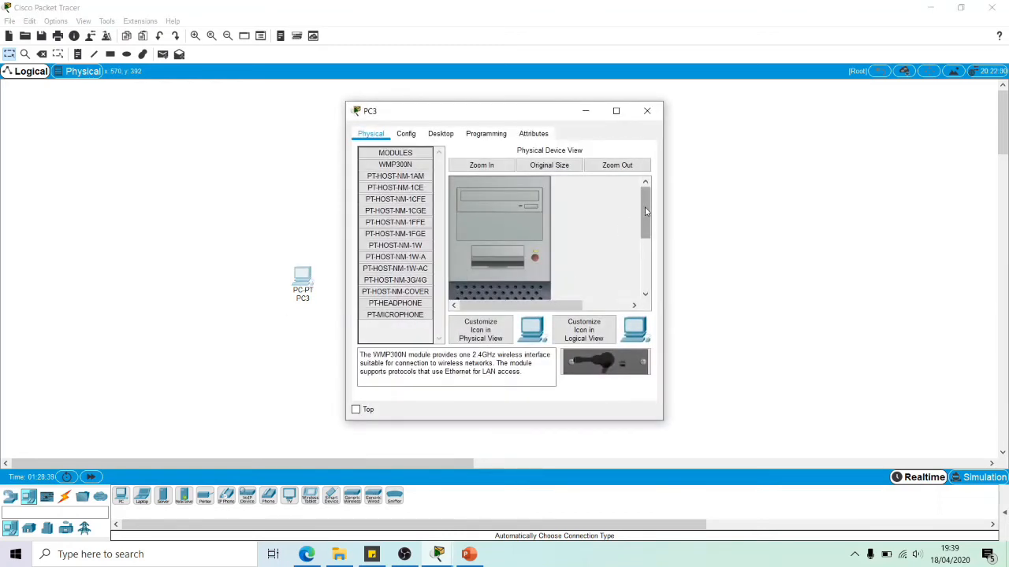
pyautogui.moveTo(645, 211); pyautogui.dragTo(646, 264)
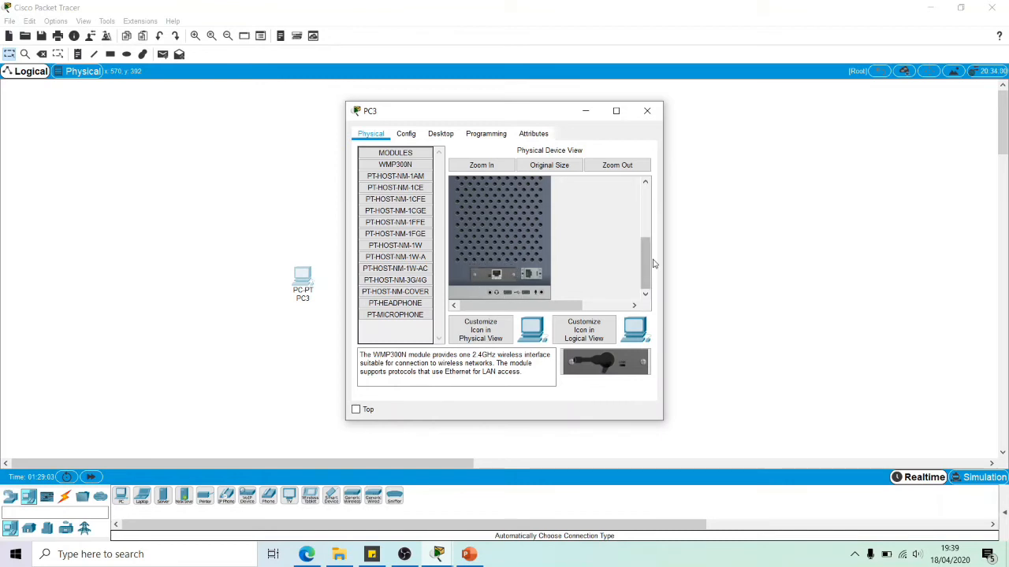
pyautogui.moveTo(645, 258); pyautogui.dragTo(641, 195)
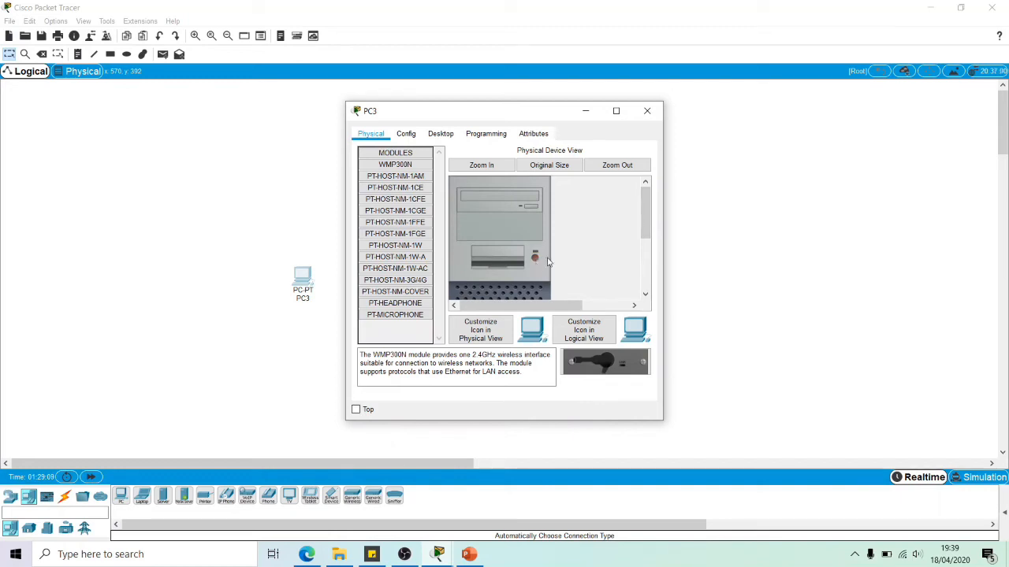
pyautogui.moveTo(644, 228); pyautogui.dragTo(648, 295)
pyautogui.moveTo(496, 276); pyautogui.dragTo(396, 335)
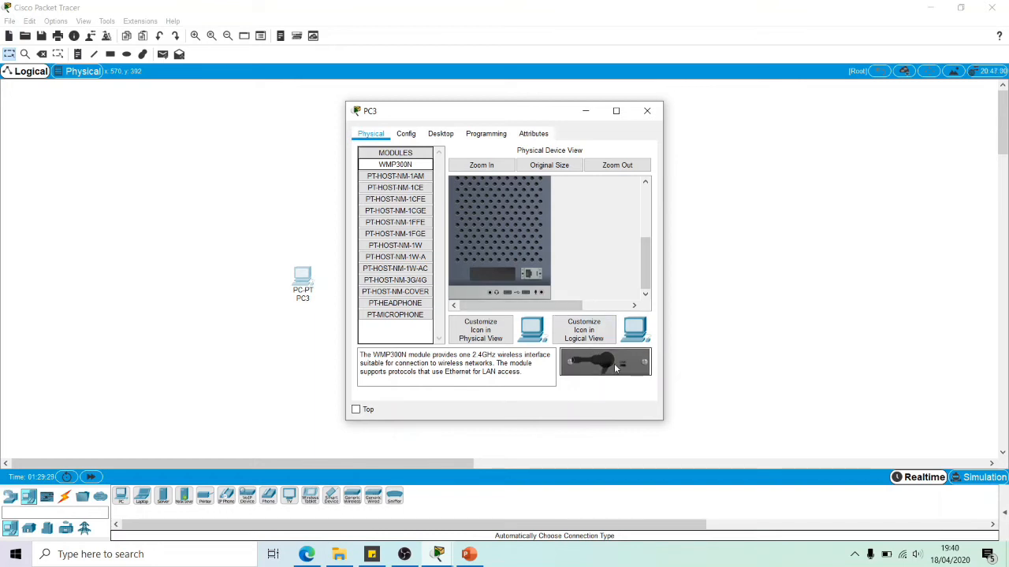
pyautogui.moveTo(621, 376); pyautogui.dragTo(492, 270)
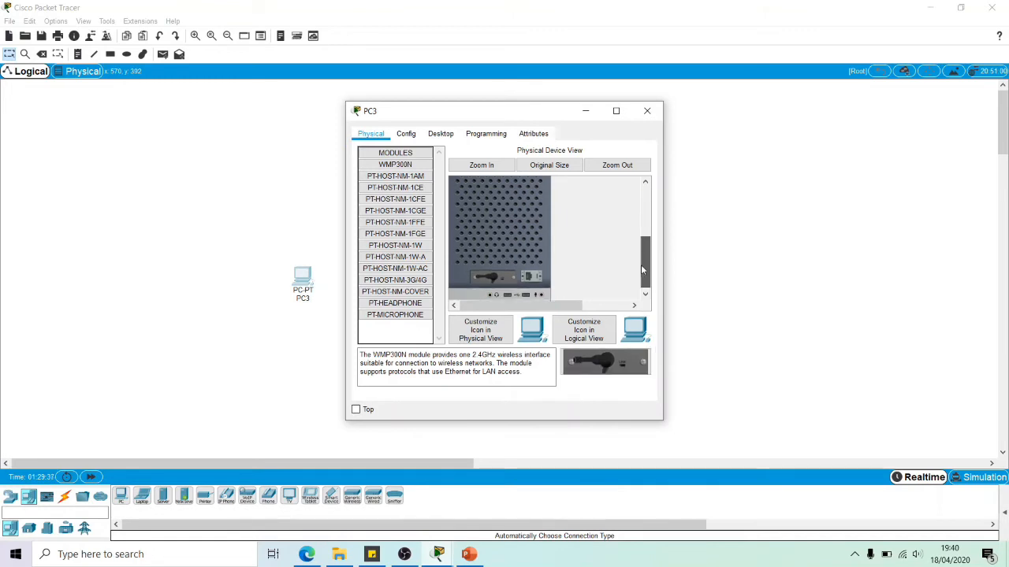
pyautogui.moveTo(642, 270); pyautogui.dragTo(631, 210)
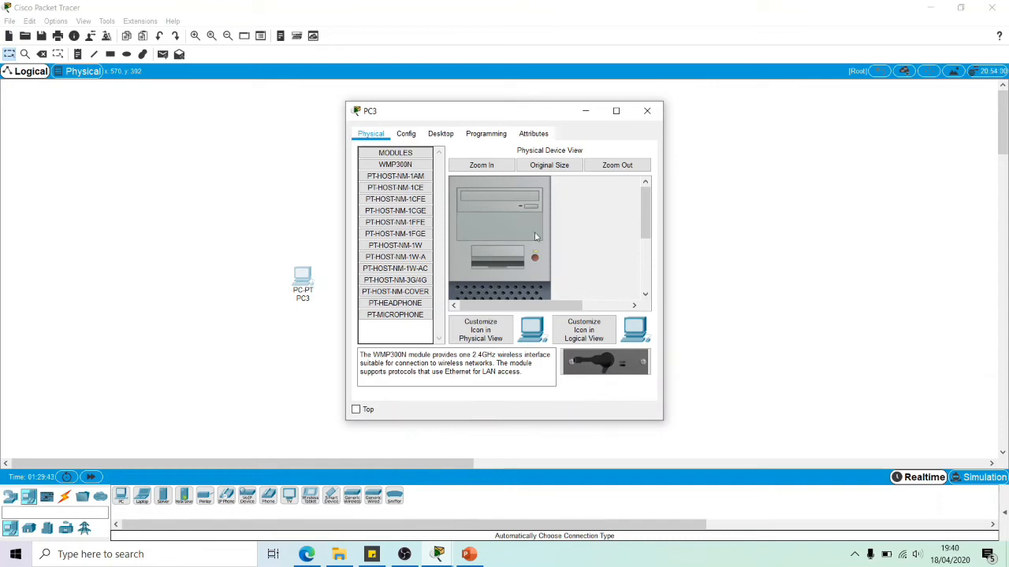
pyautogui.click(401, 137)
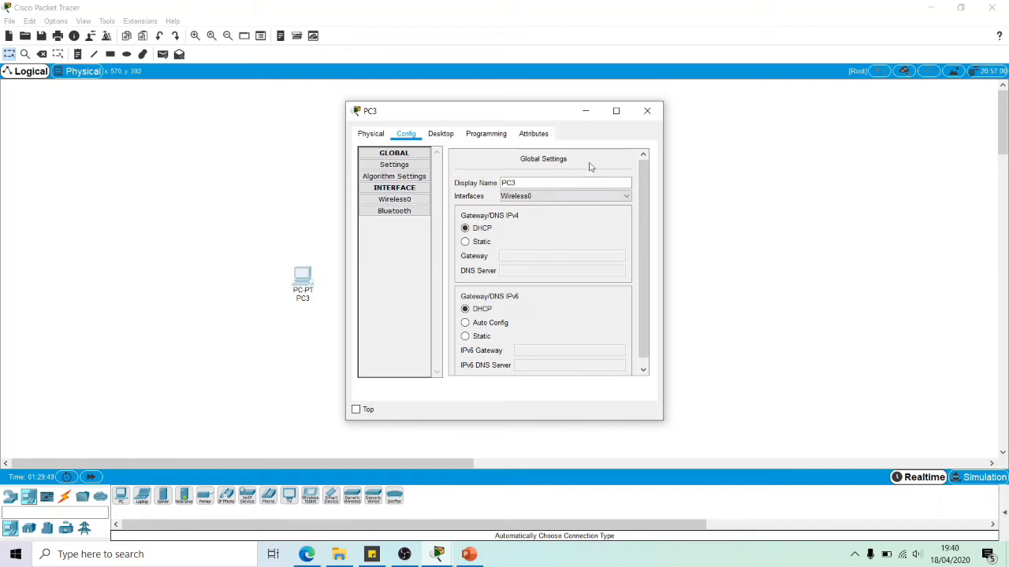
pyautogui.click(647, 111)
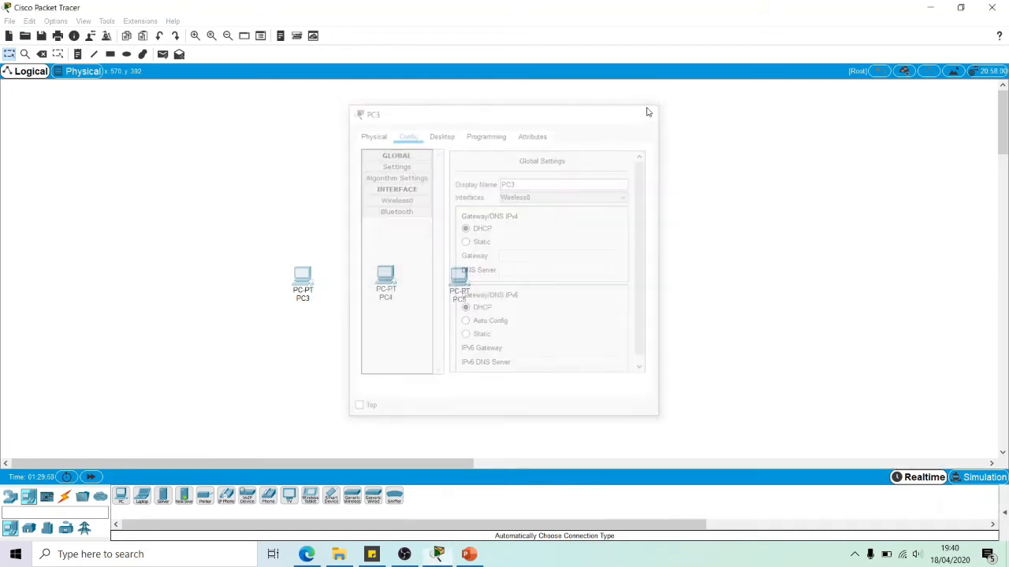
# Swap PC4's Ethernet module for a WMP300N wireless module while it is powered off, and restore its power
pyautogui.click(384, 282)
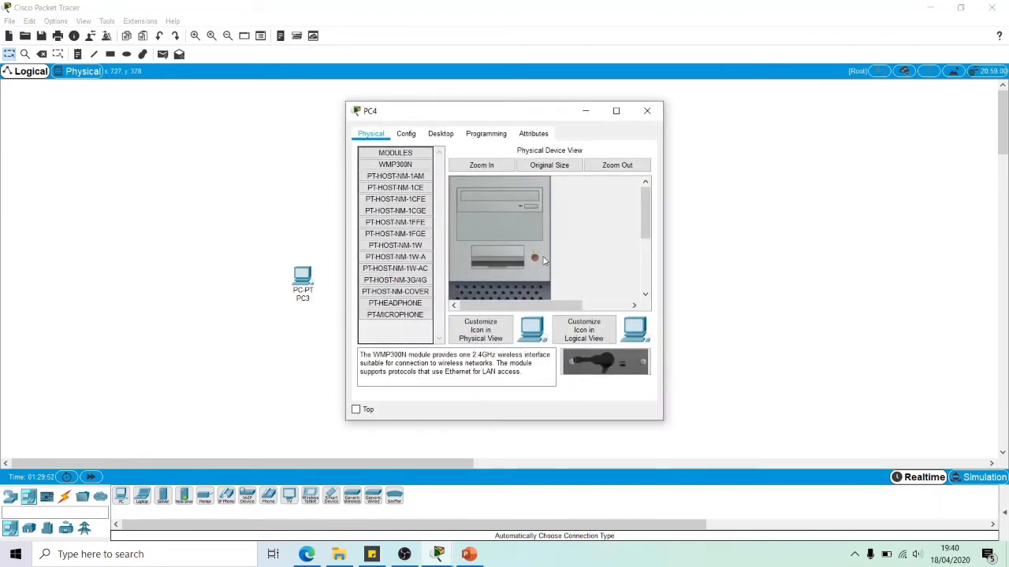
pyautogui.scroll(-3, 640, 233)
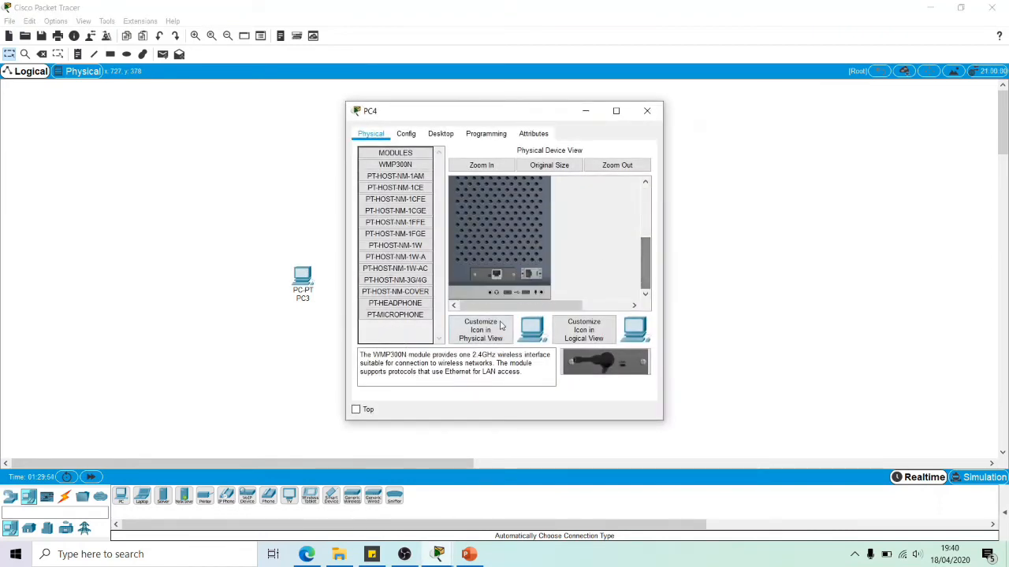
pyautogui.moveTo(496, 275); pyautogui.dragTo(402, 331)
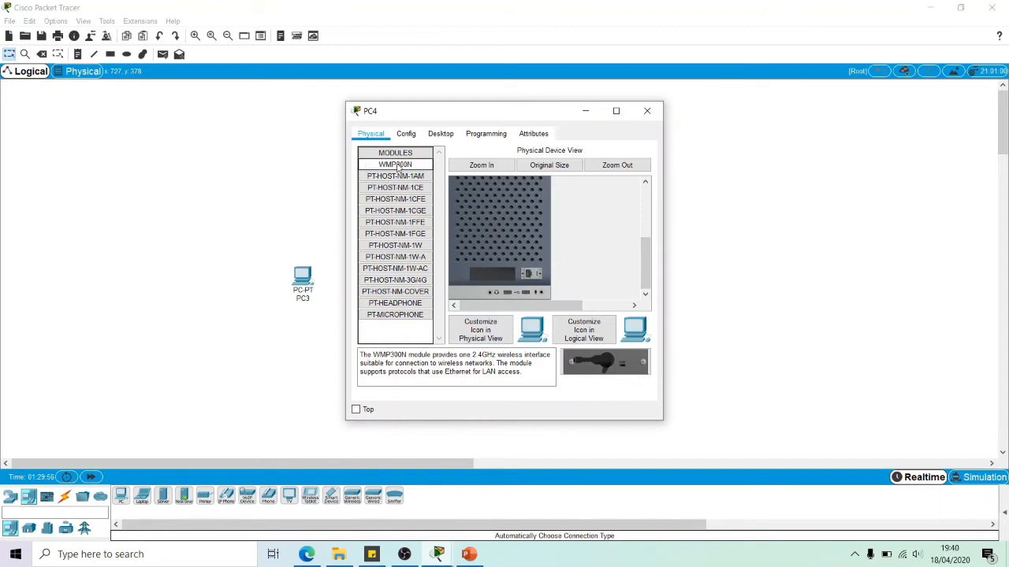
pyautogui.moveTo(616, 364); pyautogui.dragTo(495, 276)
pyautogui.scroll(3, 646, 279)
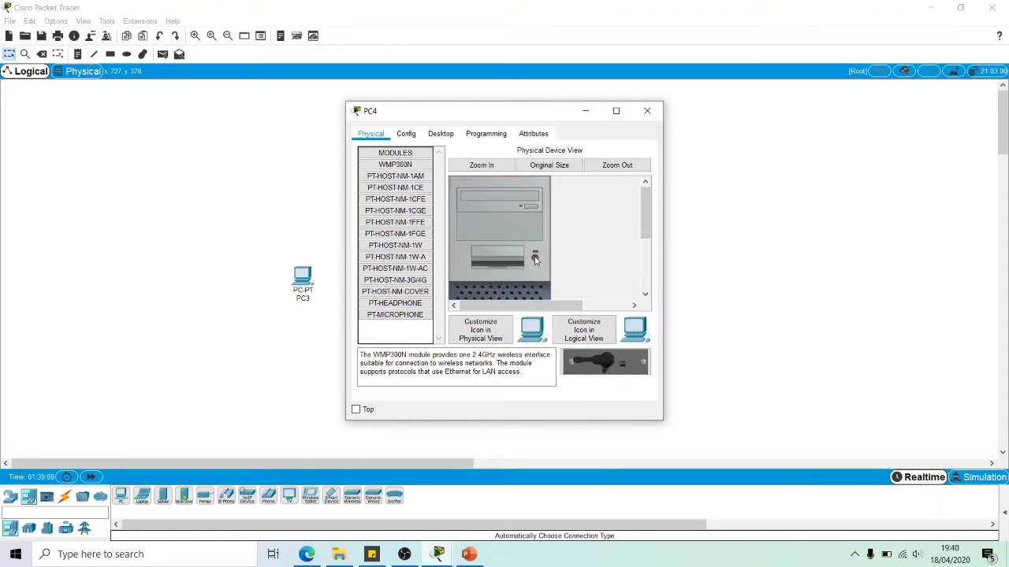
pyautogui.click(406, 134)
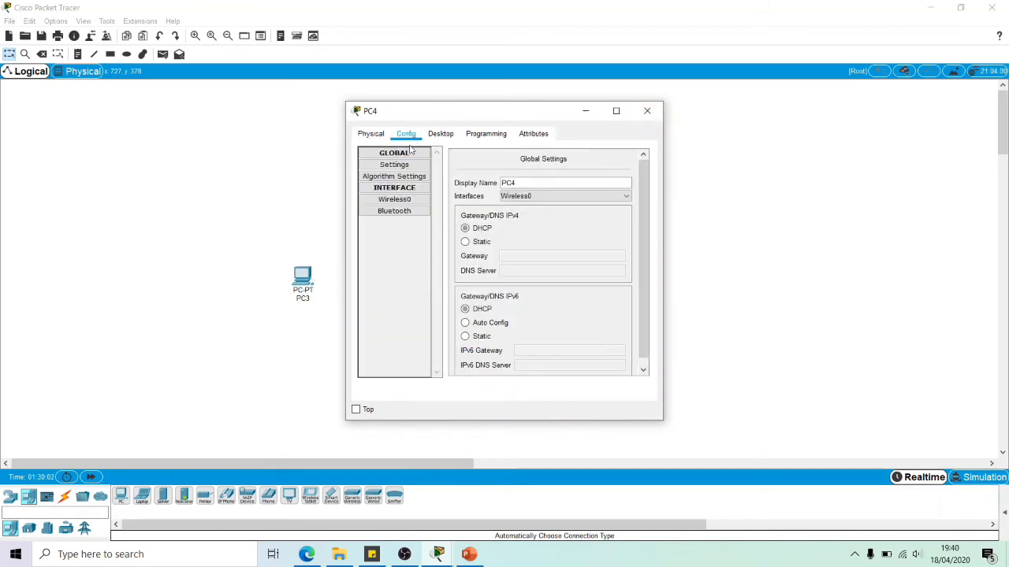
pyautogui.click(647, 111)
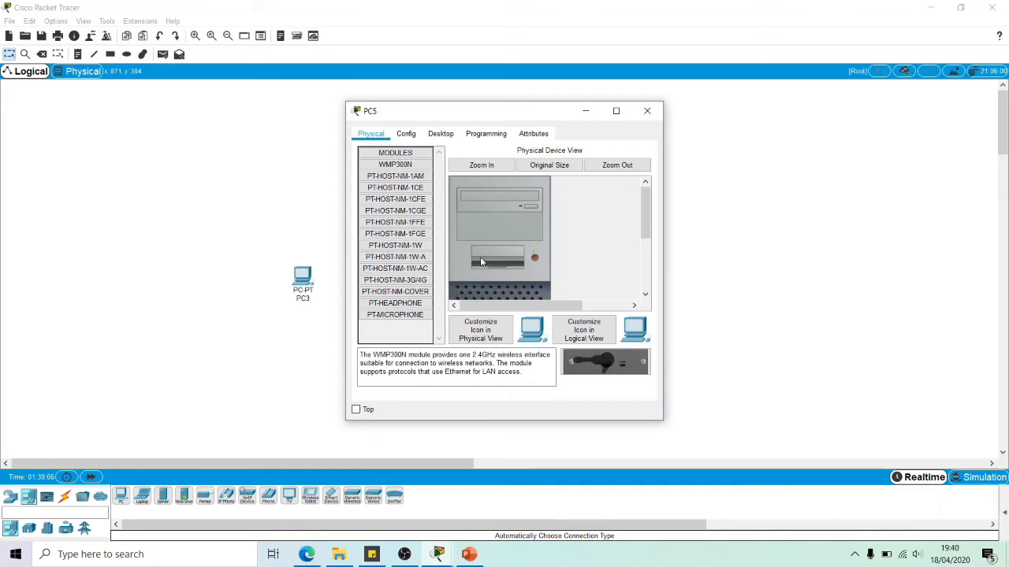
# Fit PC5 with a WMP300N wireless module in place of its Ethernet module, switching it off for the change and on again
pyautogui.scroll(-5, 535, 259)
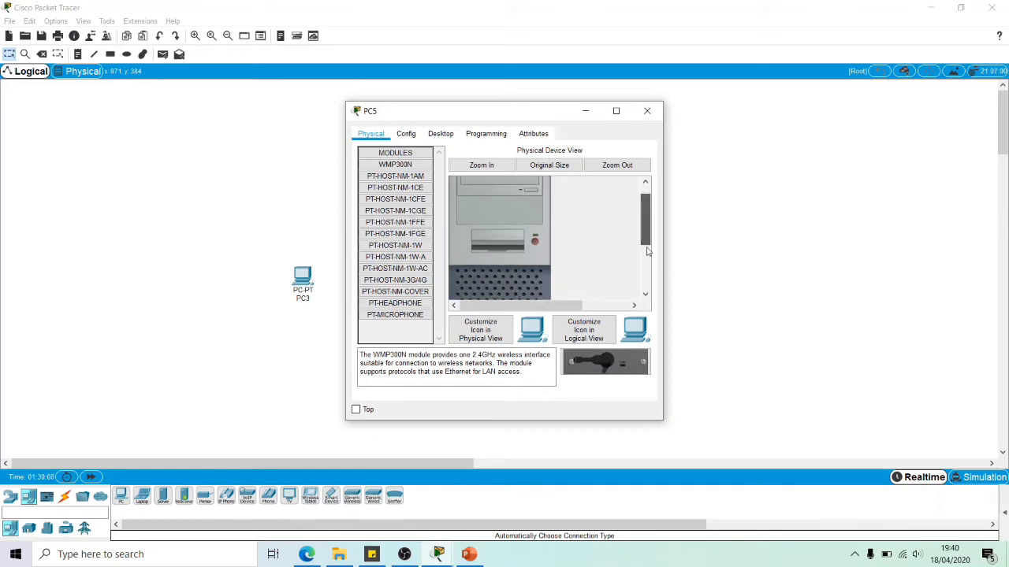
pyautogui.moveTo(508, 278); pyautogui.dragTo(394, 327)
pyautogui.moveTo(627, 370); pyautogui.dragTo(492, 272)
pyautogui.scroll(5, 624, 288)
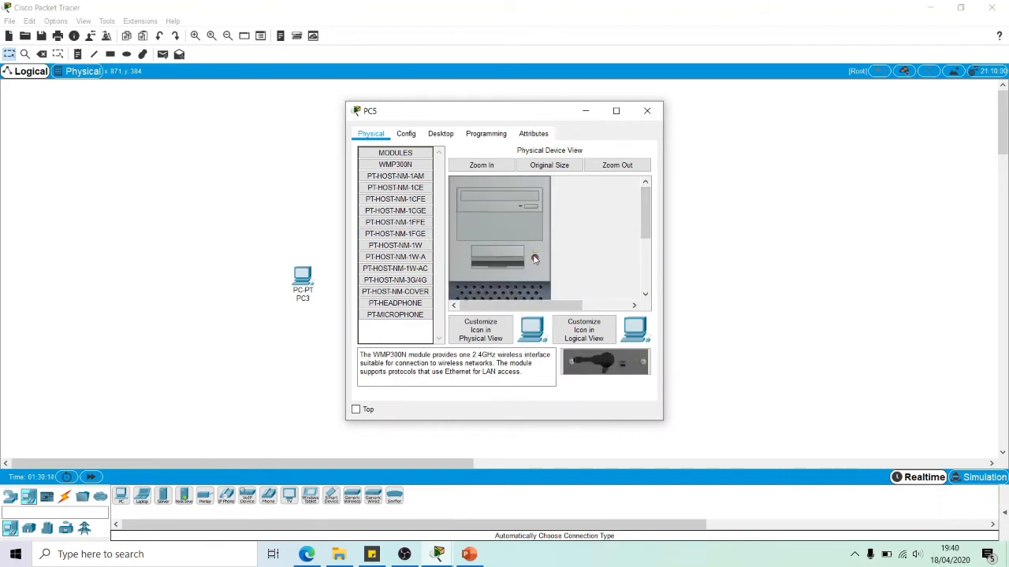
pyautogui.click(647, 110)
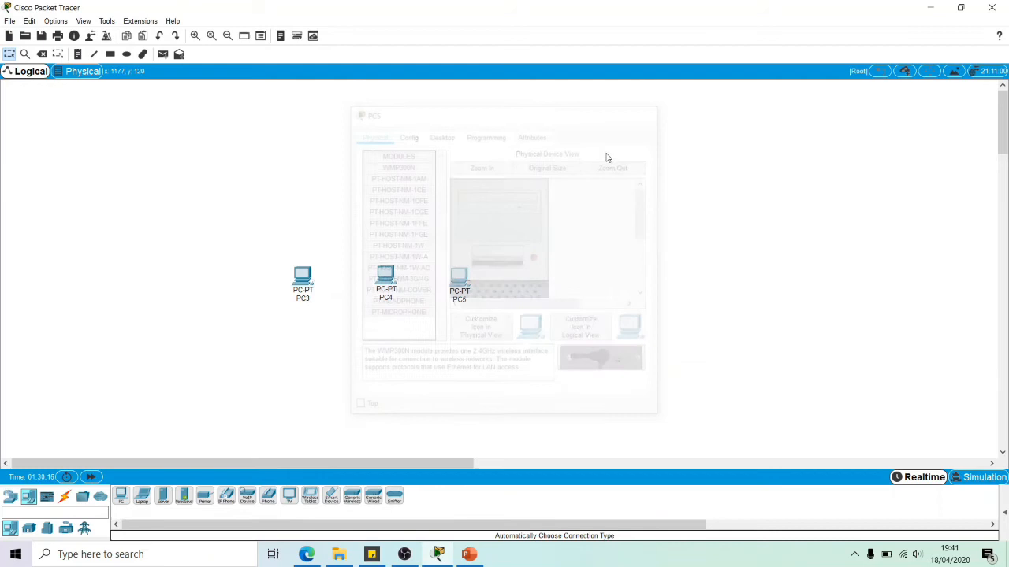
# Check PC4's Wireless0 interface settings and its physical device view
pyautogui.click(392, 292)
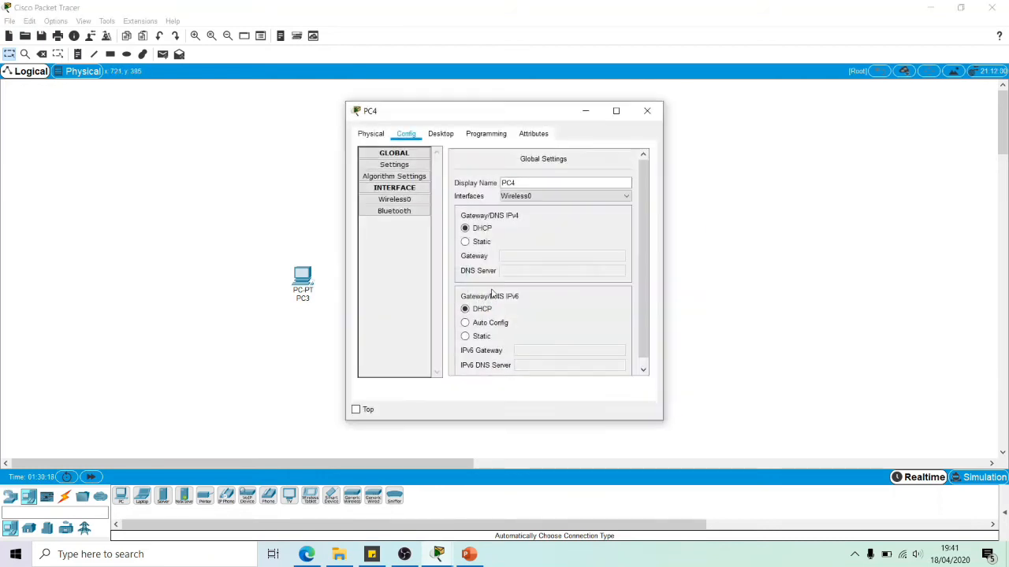
pyautogui.click(396, 200)
pyautogui.click(370, 134)
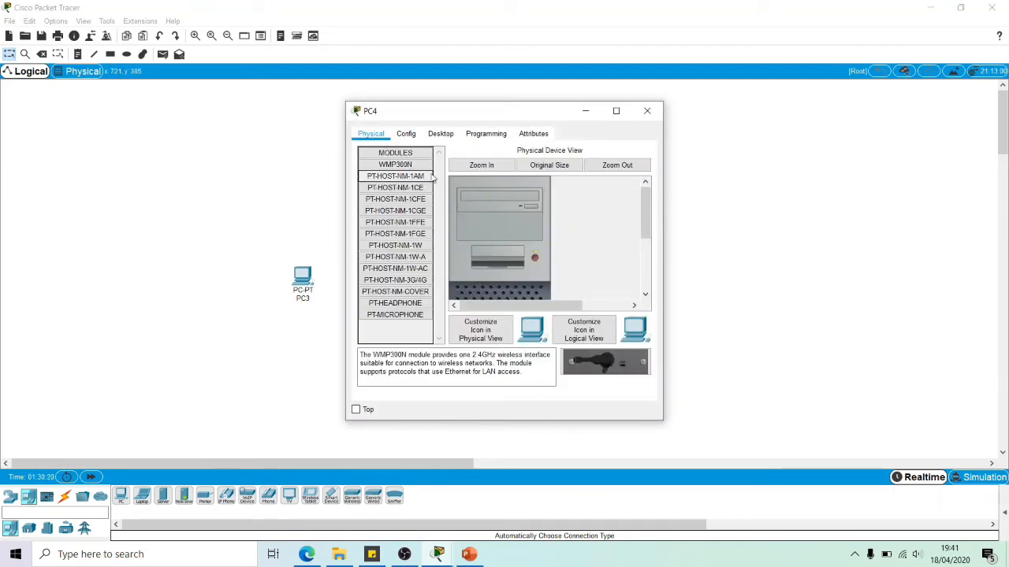
pyautogui.click(647, 110)
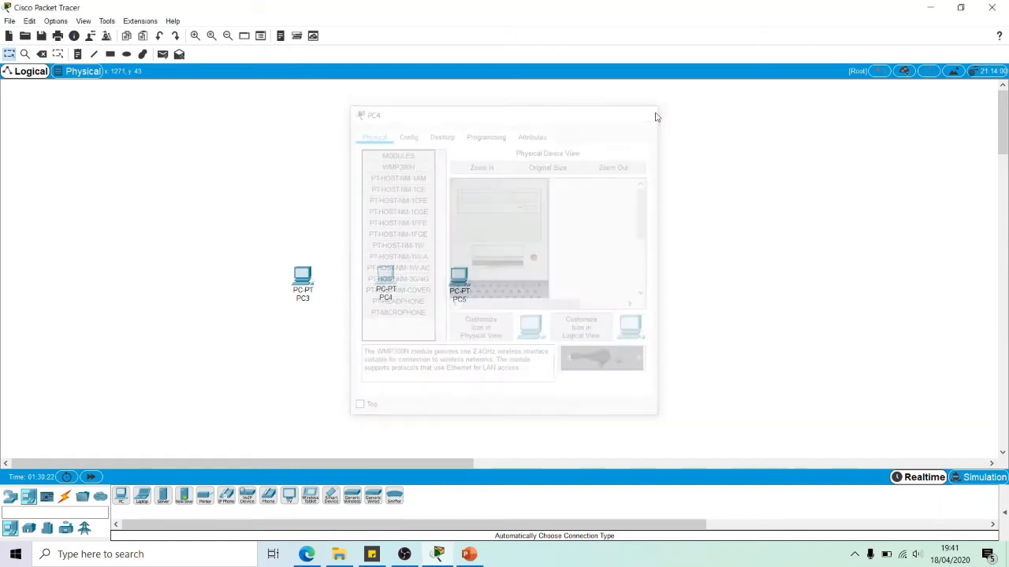
# Line PC4 up with the other PCs and place an AP-PT wireless access point above it
pyautogui.moveTo(381, 280); pyautogui.dragTo(375, 284)
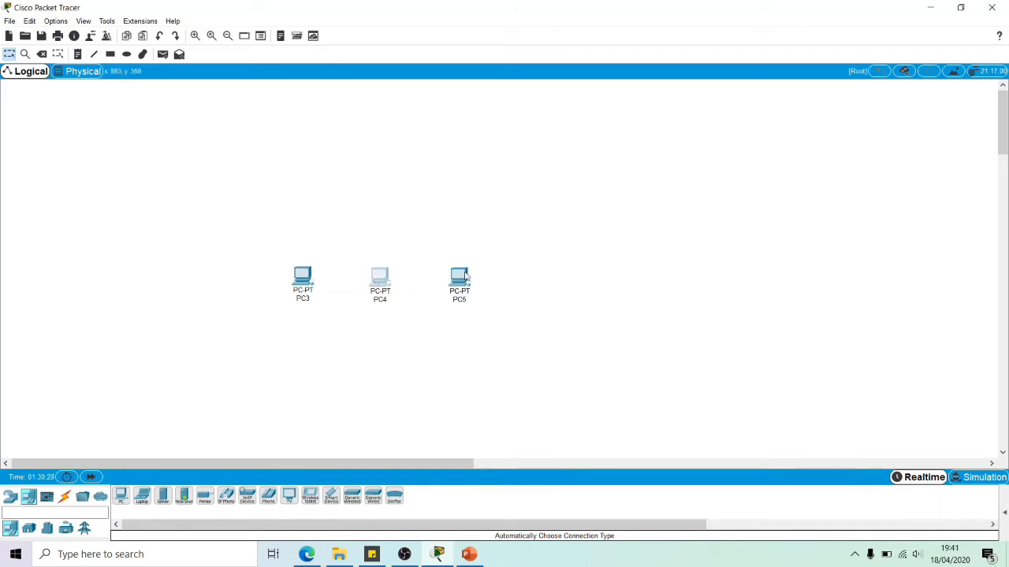
pyautogui.click(545, 262)
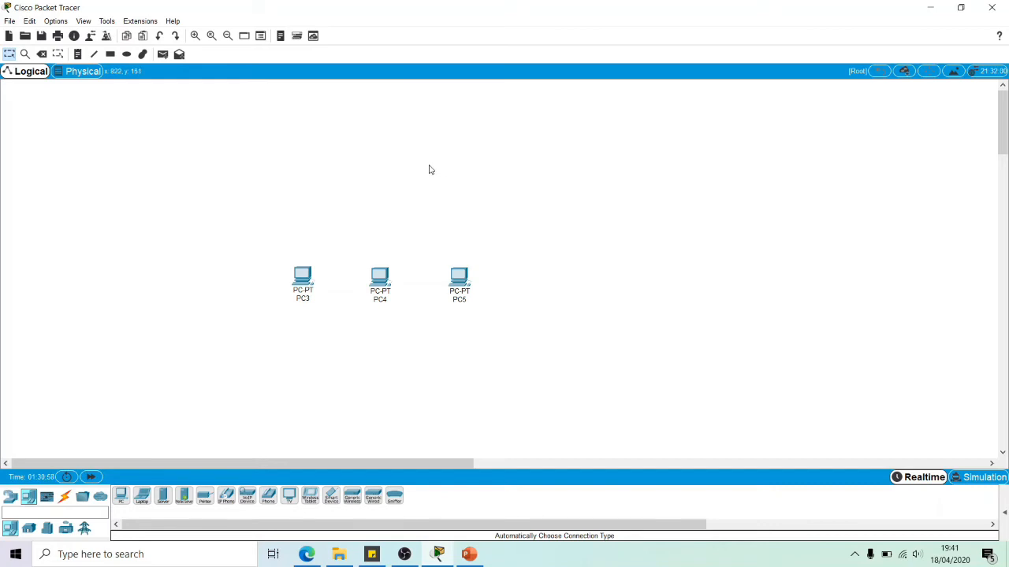
pyautogui.click(11, 499)
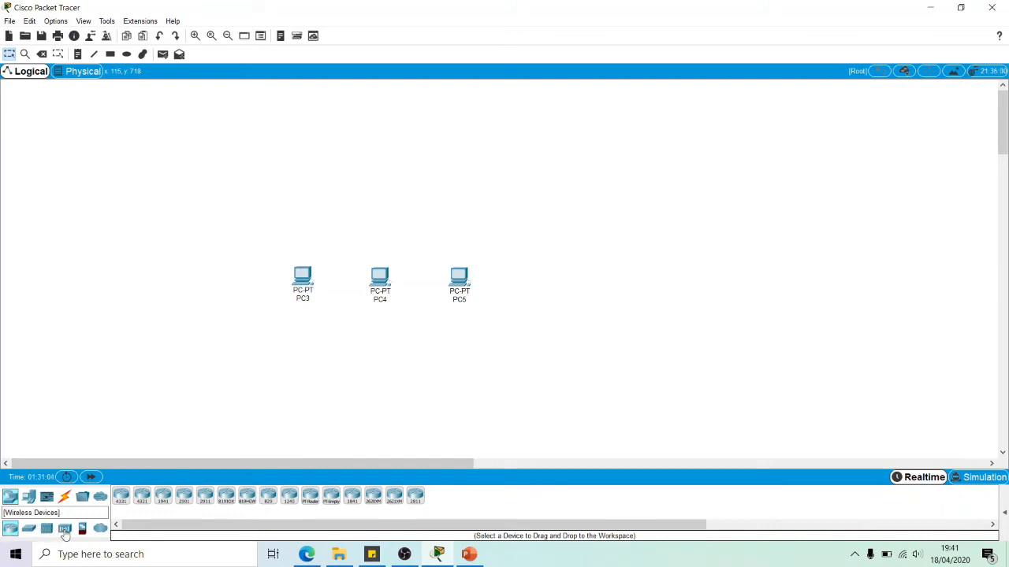
pyautogui.click(65, 529)
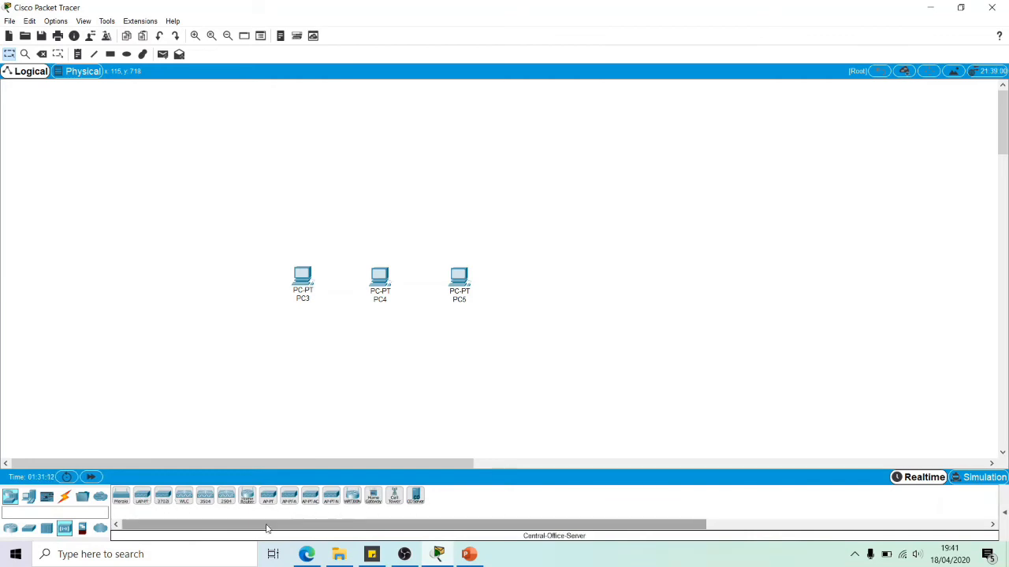
pyautogui.moveTo(268, 504); pyautogui.dragTo(385, 205)
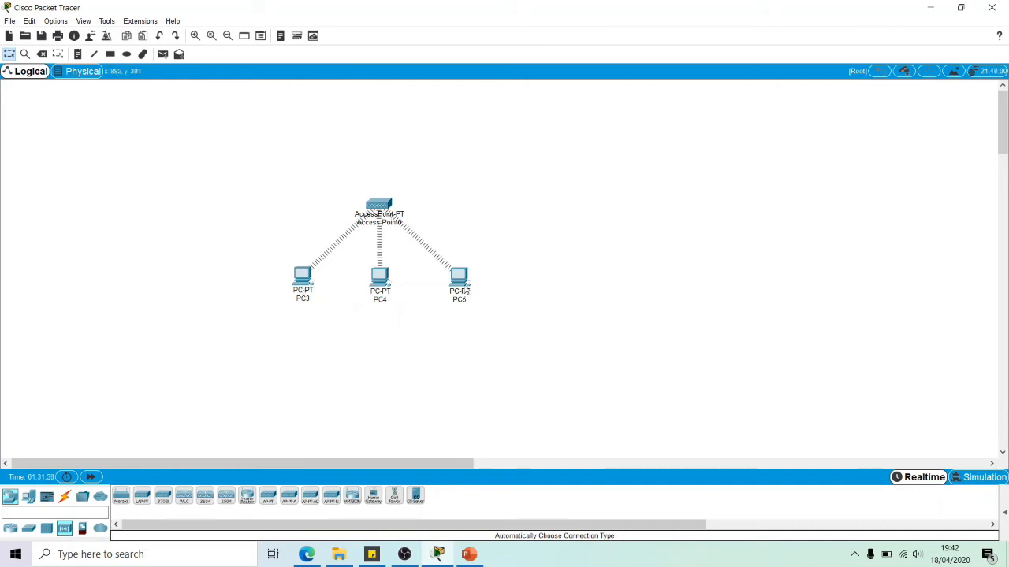
# Review the interface details of the three PCs and examine the IP configuration of PC3's Wireless0 interface
pyautogui.moveTo(466, 292)
pyautogui.moveTo(380, 292)
pyautogui.moveTo(304, 289)
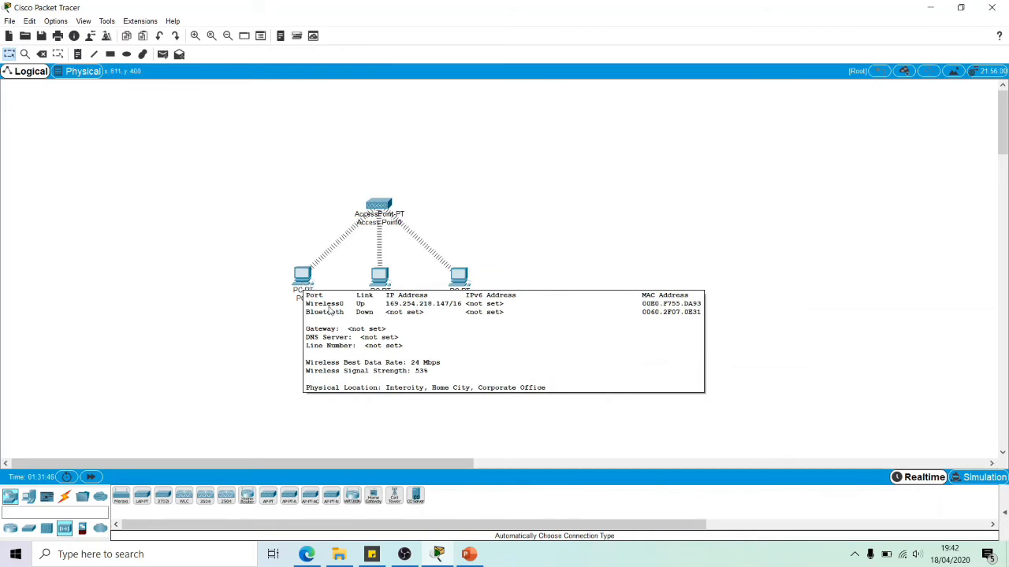
pyautogui.click(304, 288)
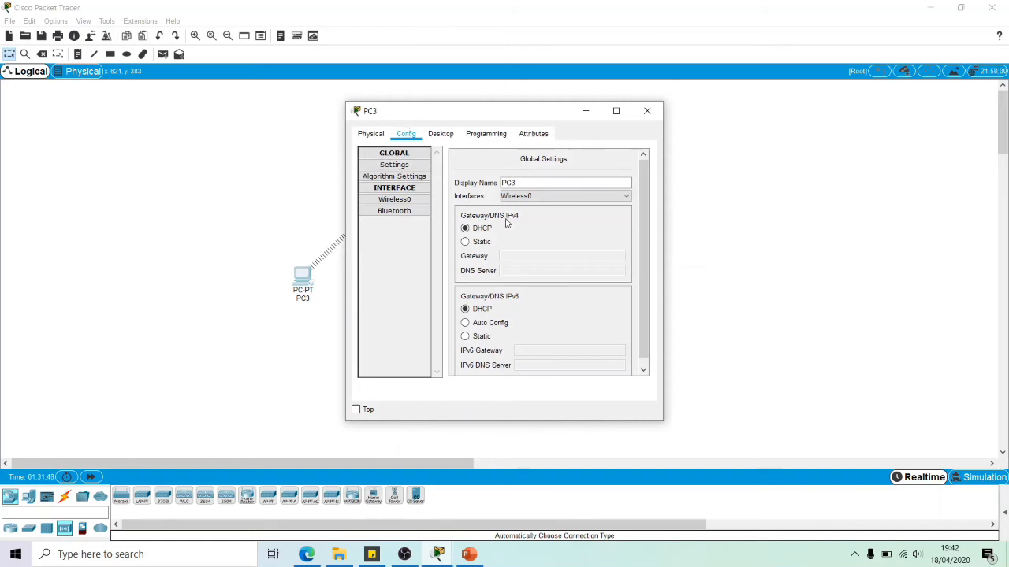
pyautogui.click(409, 199)
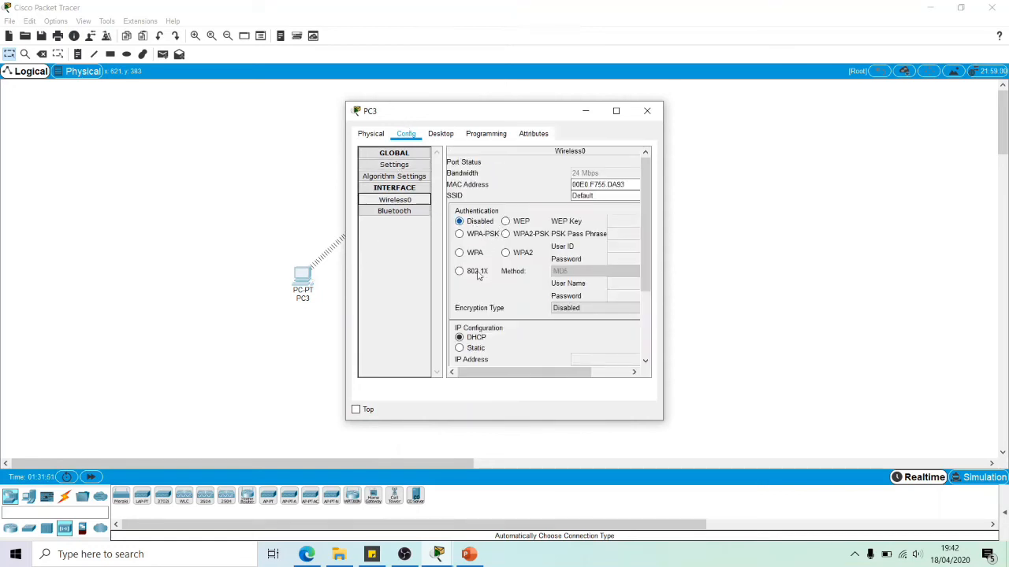
pyautogui.scroll(-3, 612, 270)
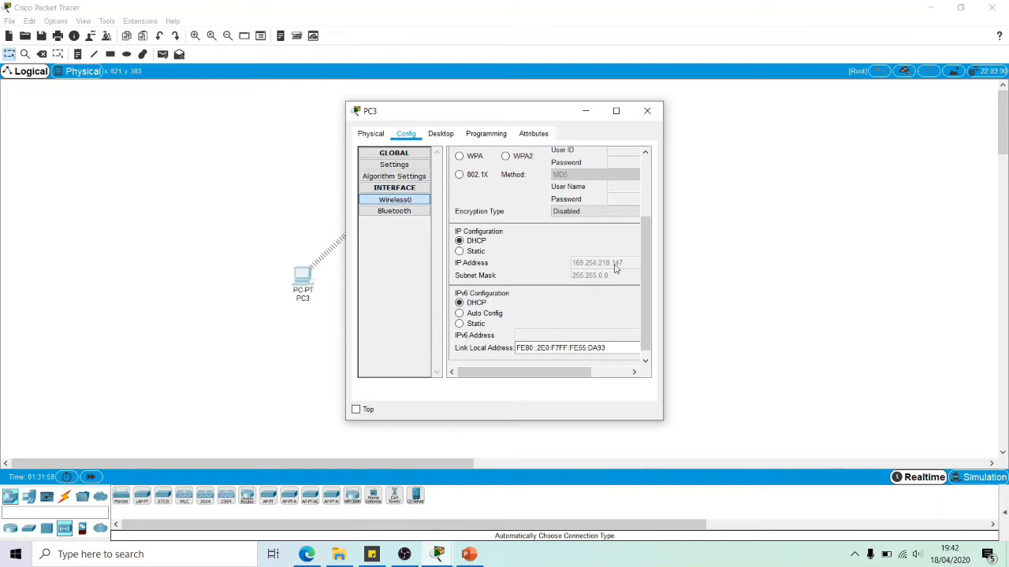
# Examine the IP configuration of PC4's Wireless0 interface
pyautogui.click(647, 110)
pyautogui.click(372, 273)
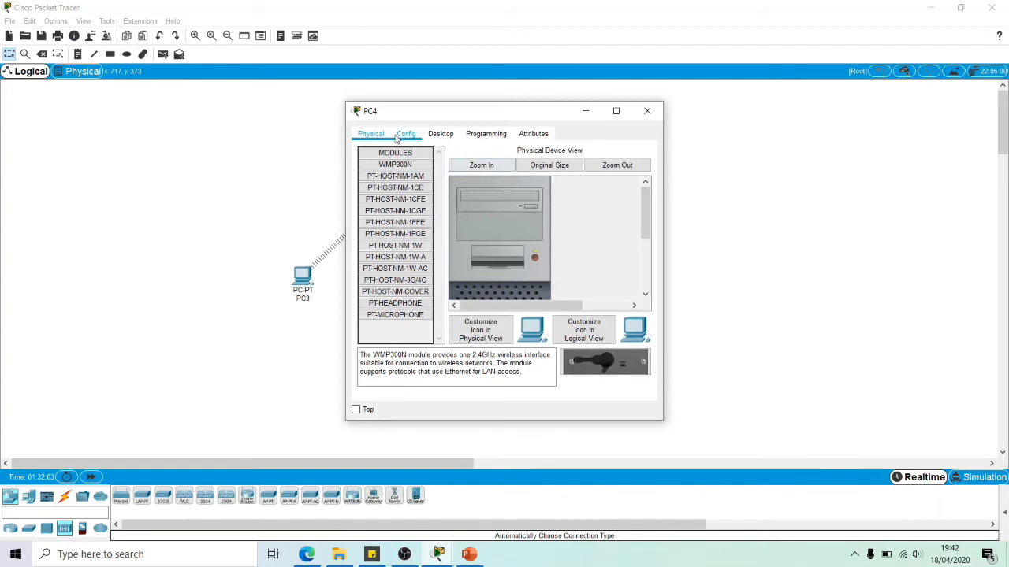
pyautogui.click(404, 135)
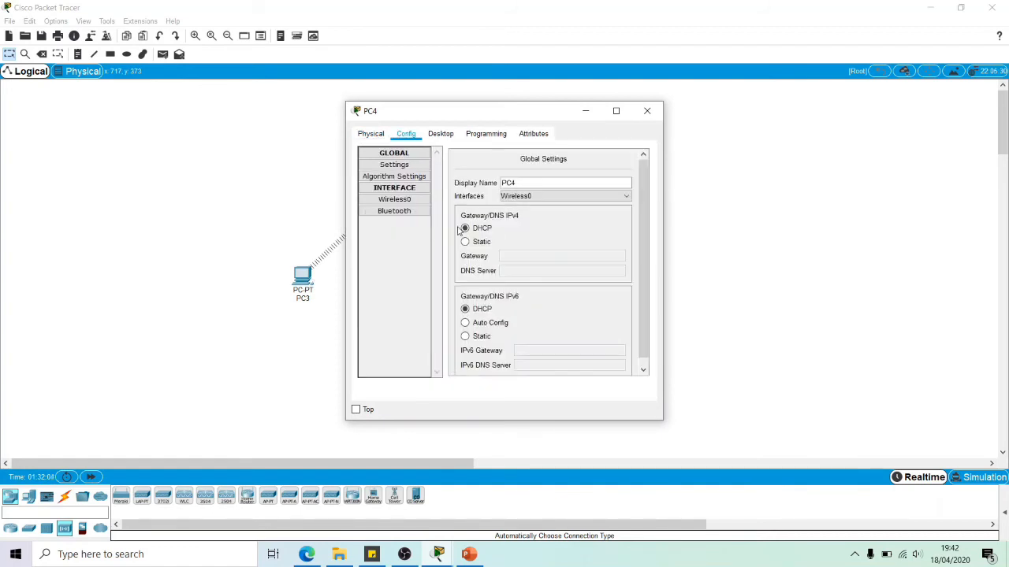
pyautogui.click(394, 200)
pyautogui.moveTo(644, 252); pyautogui.dragTo(646, 355)
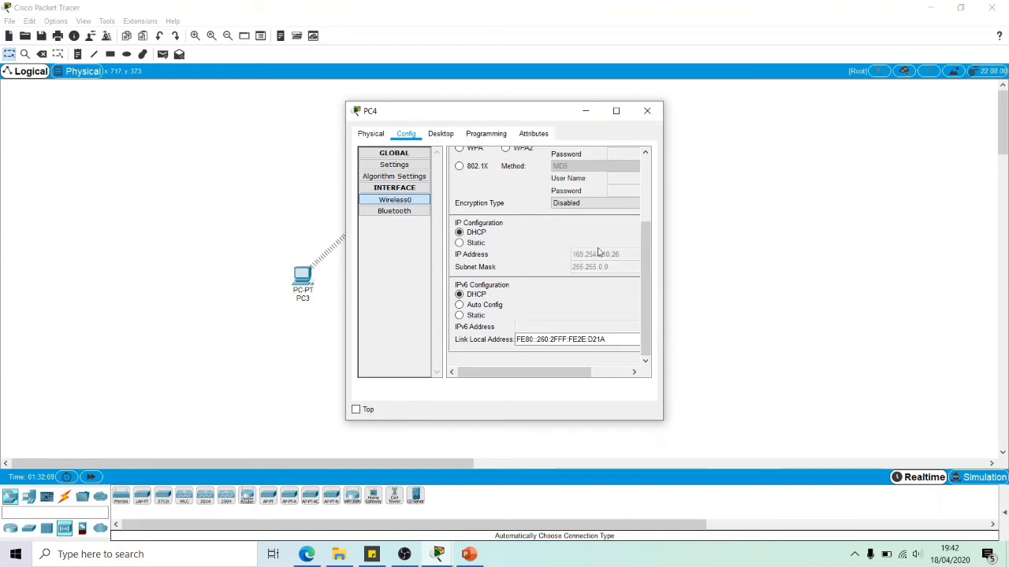
pyautogui.click(647, 111)
# Examine the IP configuration of PC5's Wireless0 interface
pyautogui.click(461, 276)
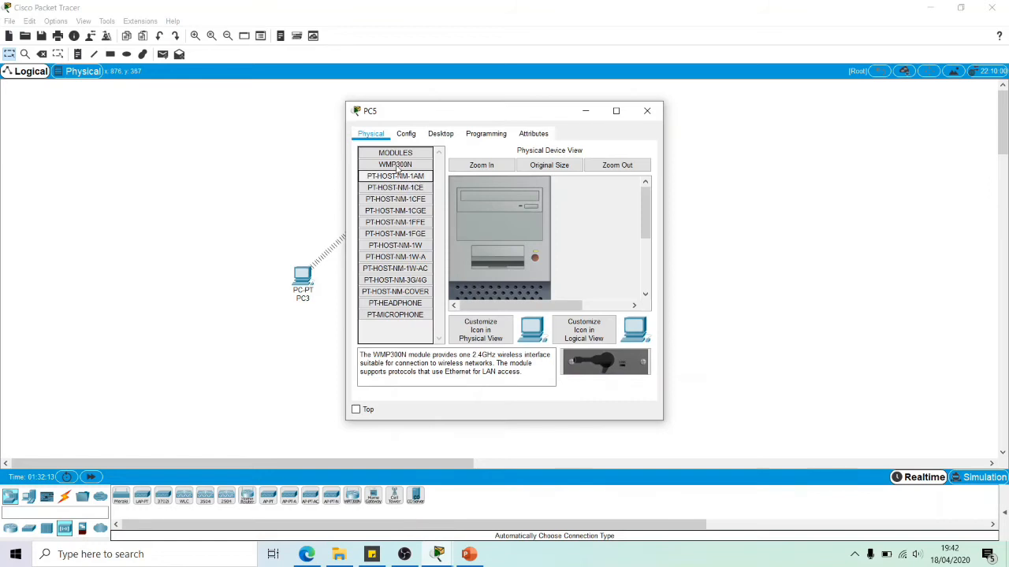
pyautogui.click(406, 133)
pyautogui.click(413, 201)
pyautogui.moveTo(645, 273); pyautogui.dragTo(650, 367)
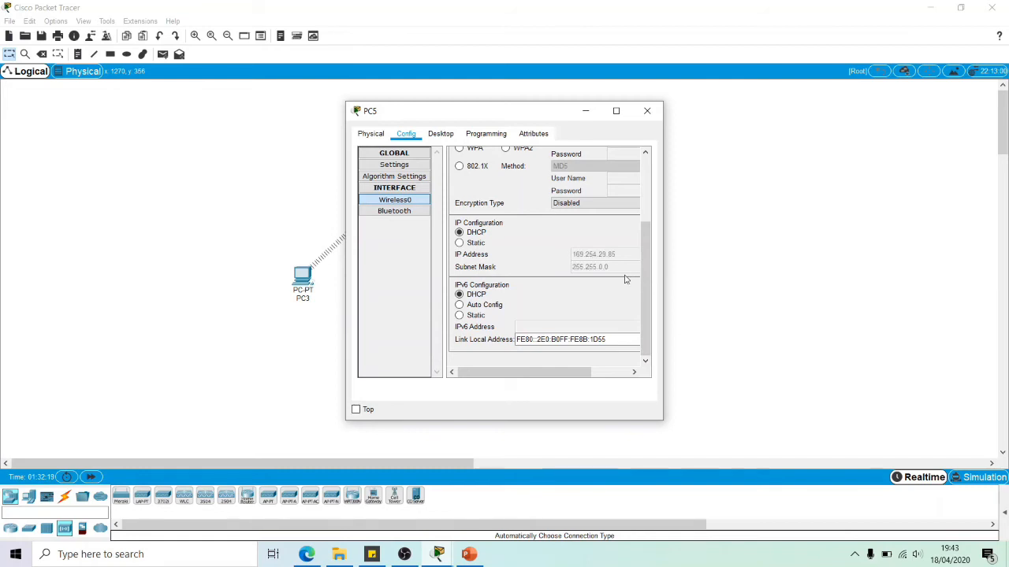
# Place PC4's and PC5's Wireless0 settings side by side and compare their IP addresses and subnet masks
pyautogui.moveTo(539, 117); pyautogui.dragTo(724, 101)
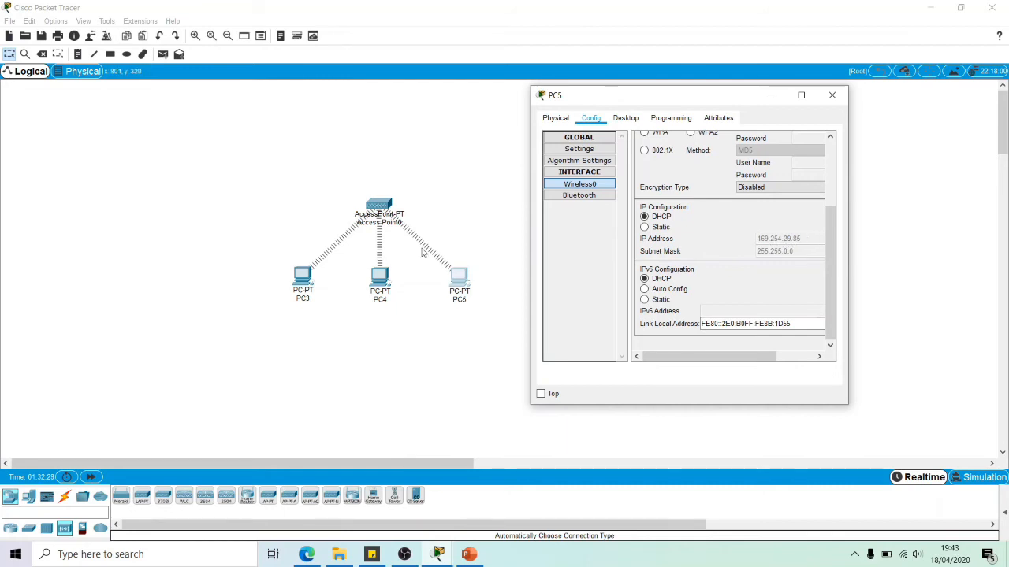
pyautogui.click(381, 279)
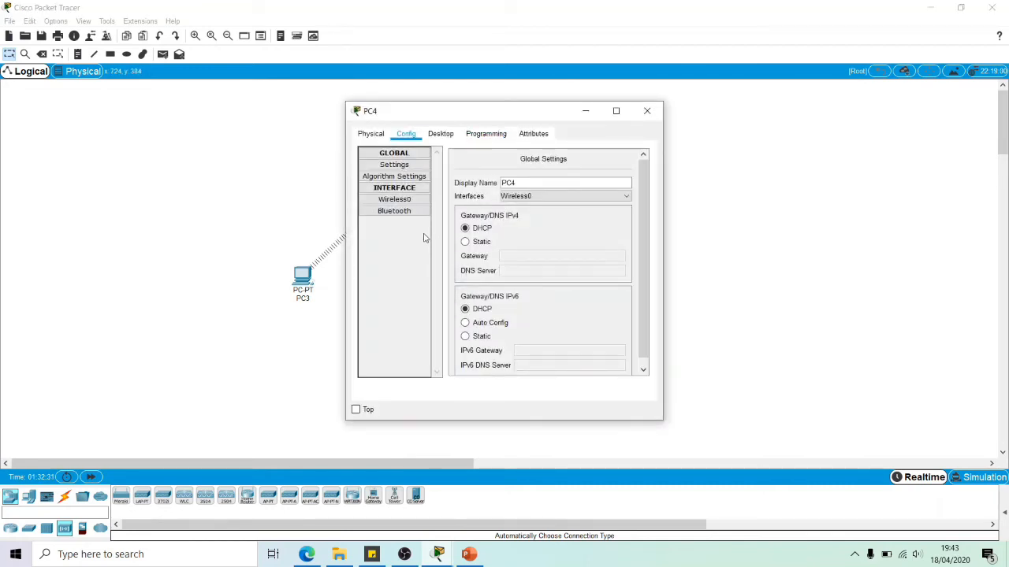
pyautogui.click(395, 199)
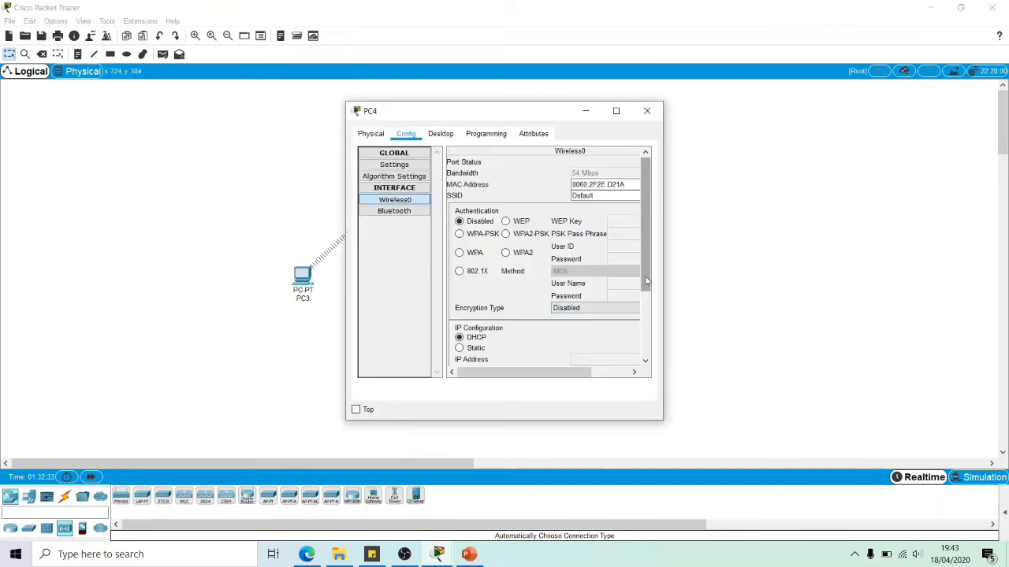
pyautogui.scroll(-3, 603, 264)
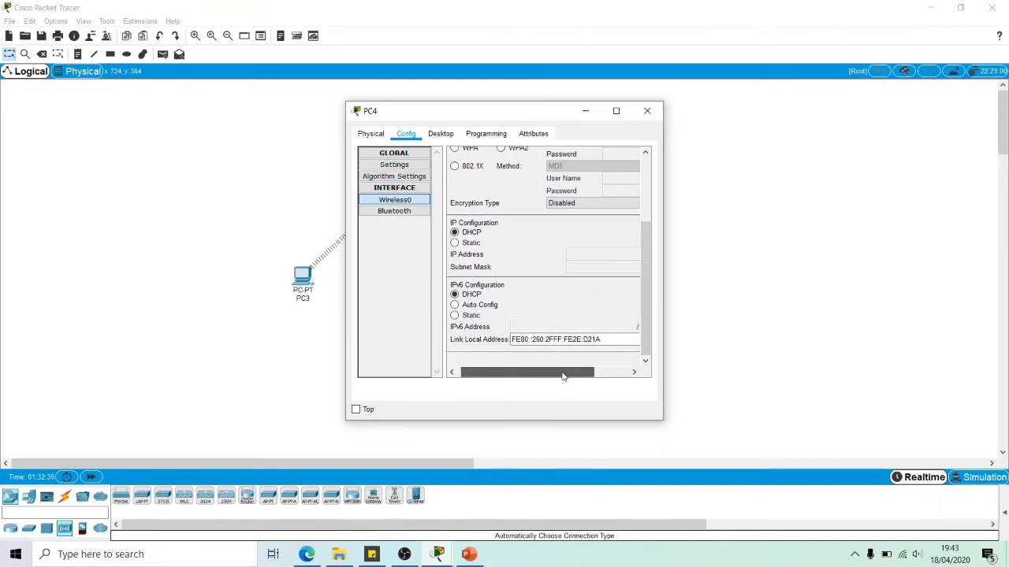
pyautogui.moveTo(563, 374); pyautogui.dragTo(601, 375)
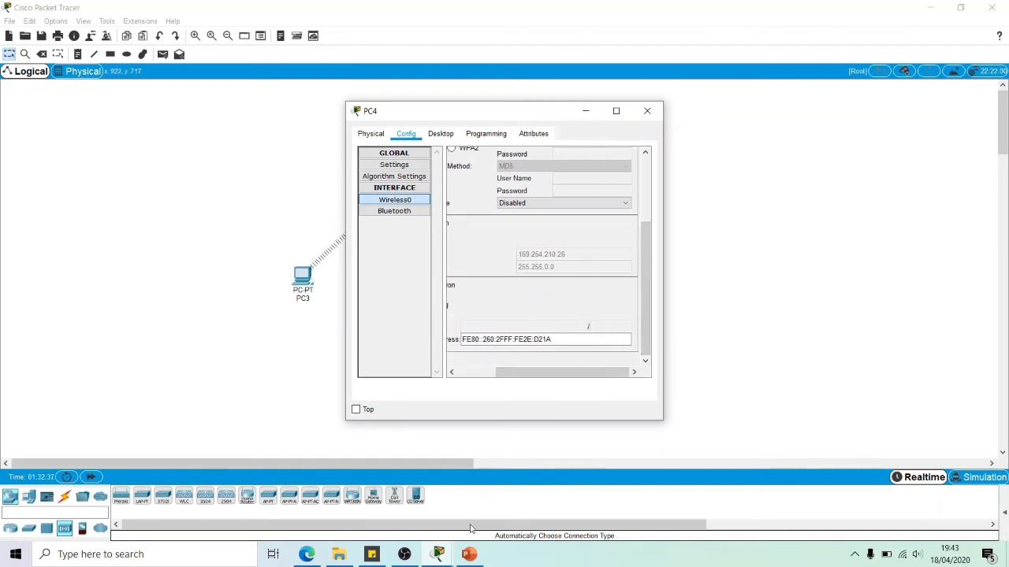
pyautogui.click(443, 552)
pyautogui.click(528, 459)
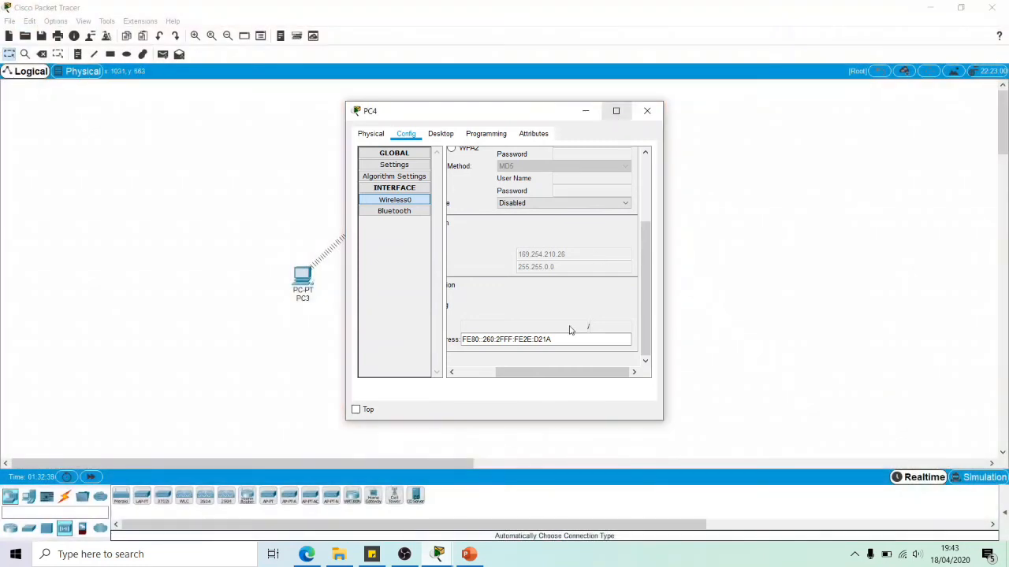
pyautogui.moveTo(449, 118); pyautogui.dragTo(315, 109)
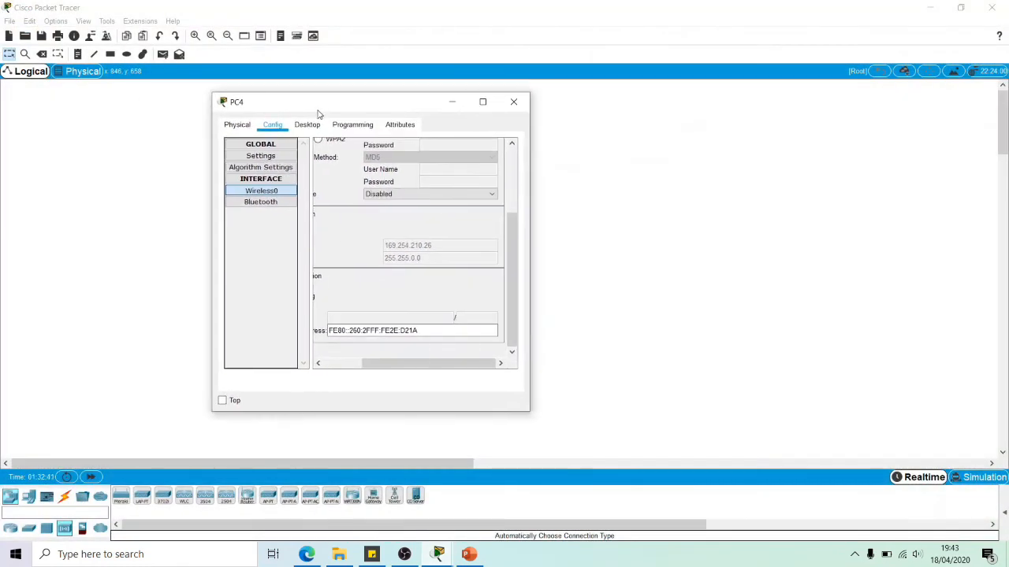
pyautogui.click(438, 554)
pyautogui.click(465, 481)
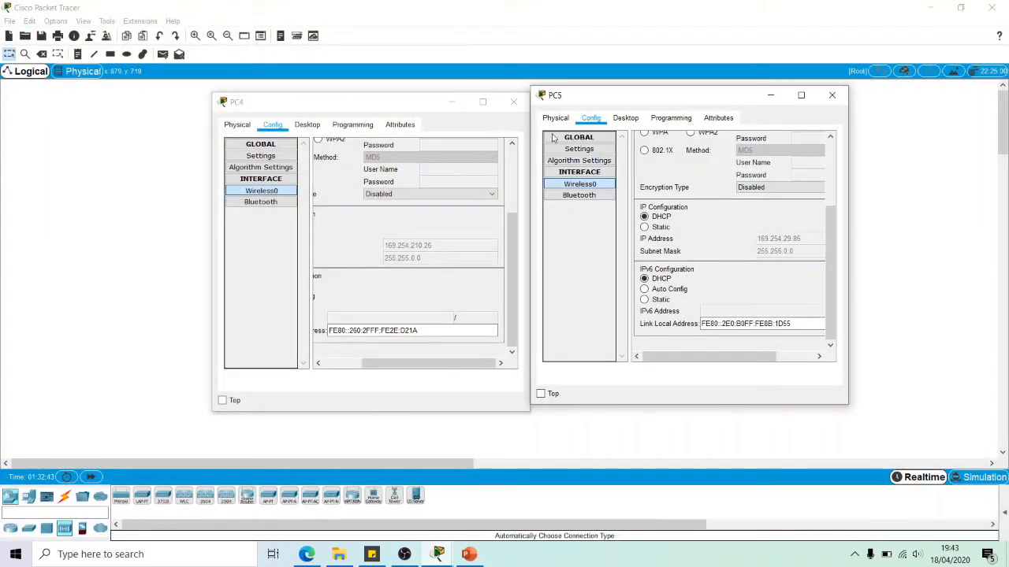
pyautogui.moveTo(590, 99)
pyautogui.mouseDown()
pyautogui.moveTo(610, 103)
pyautogui.moveTo(602, 106)
pyautogui.mouseUp()
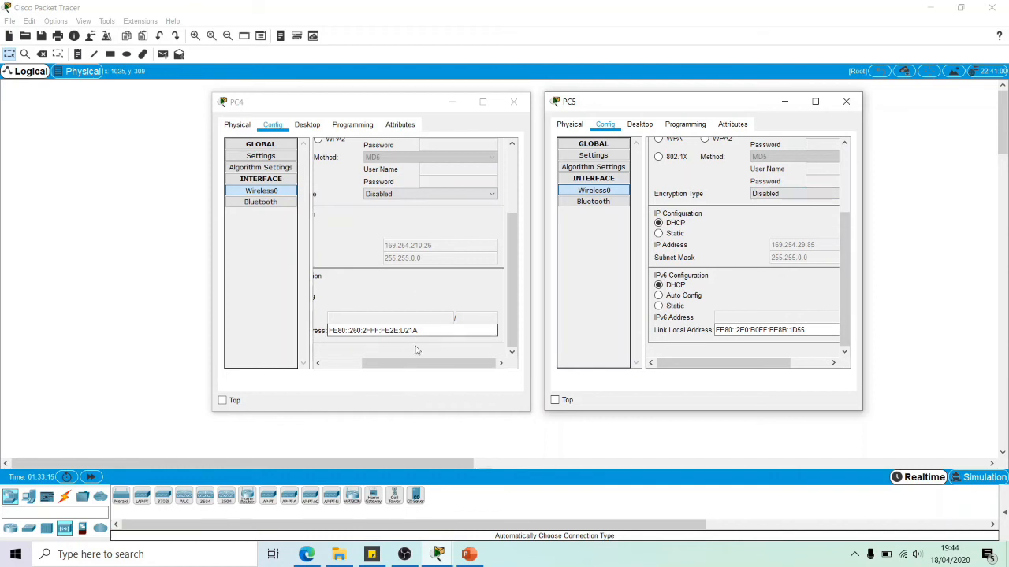
pyautogui.moveTo(412, 363); pyautogui.dragTo(372, 363)
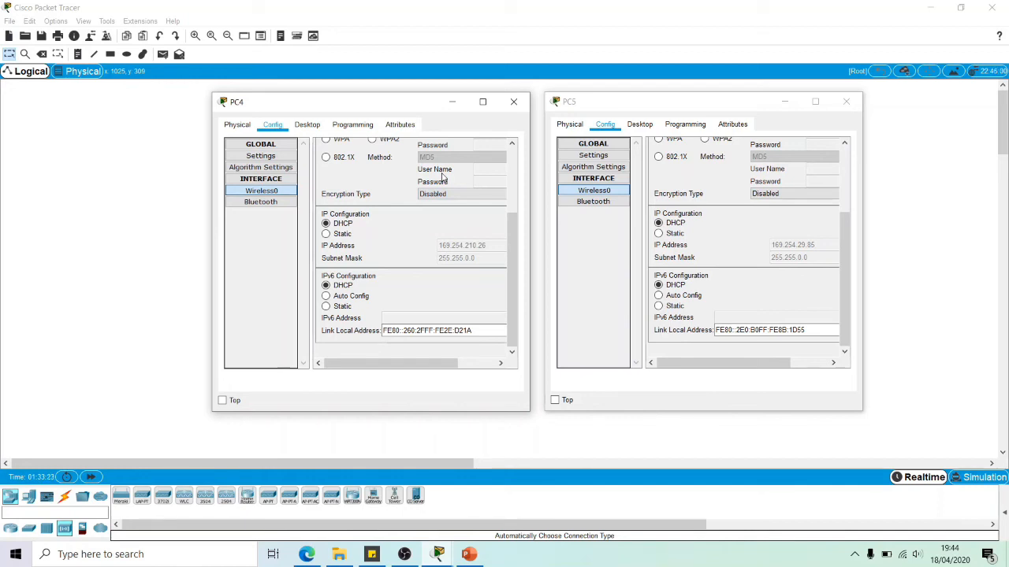
pyautogui.click(513, 102)
pyautogui.click(845, 102)
# Give PC3's Wireless0 interface the static IP address 10.10.10.1 with subnet mask 255.255.255.0
pyautogui.click(302, 276)
pyautogui.moveTo(500, 117); pyautogui.dragTo(702, 99)
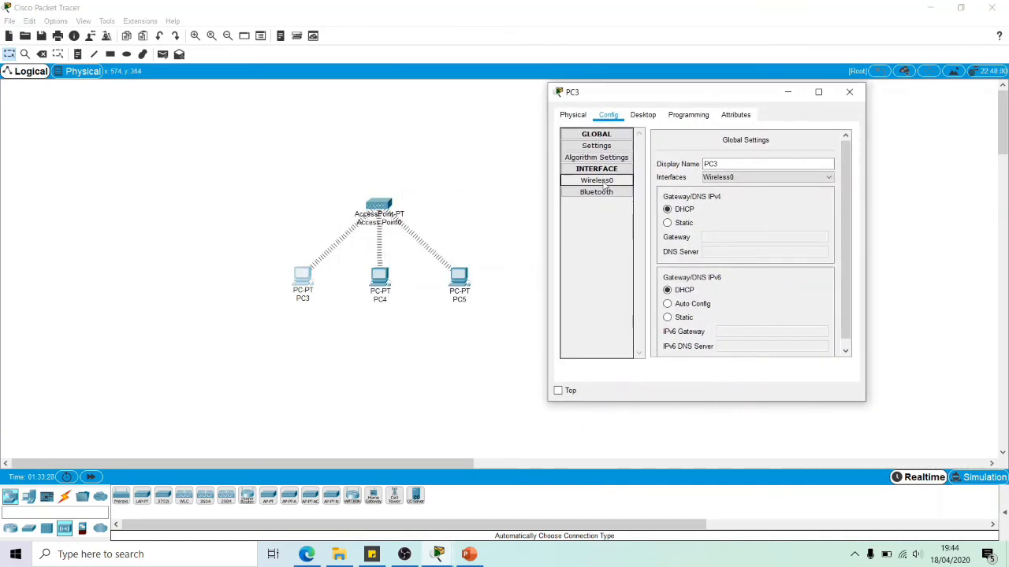
pyautogui.click(605, 183)
pyautogui.moveTo(851, 251); pyautogui.dragTo(851, 316)
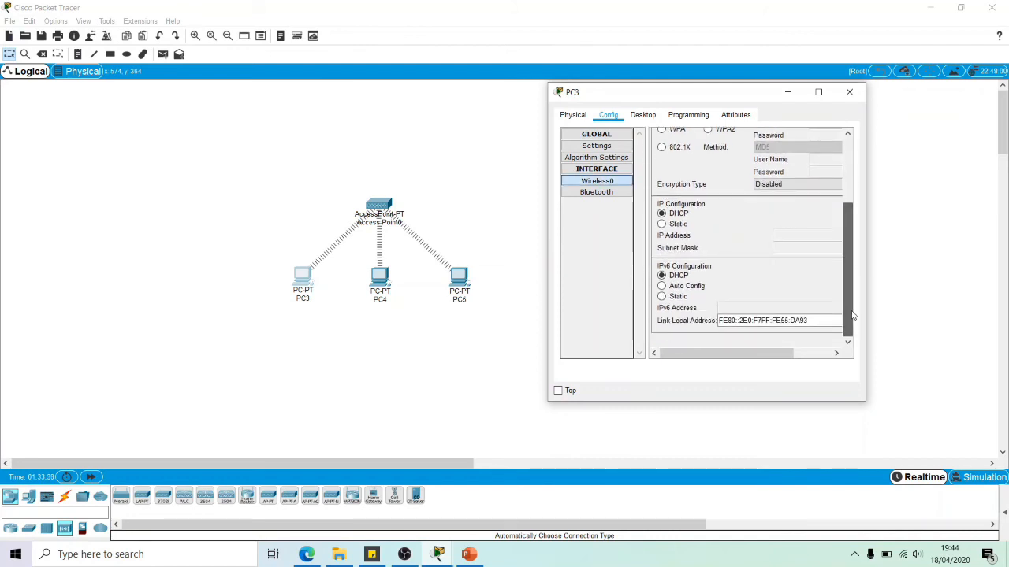
pyautogui.click(678, 225)
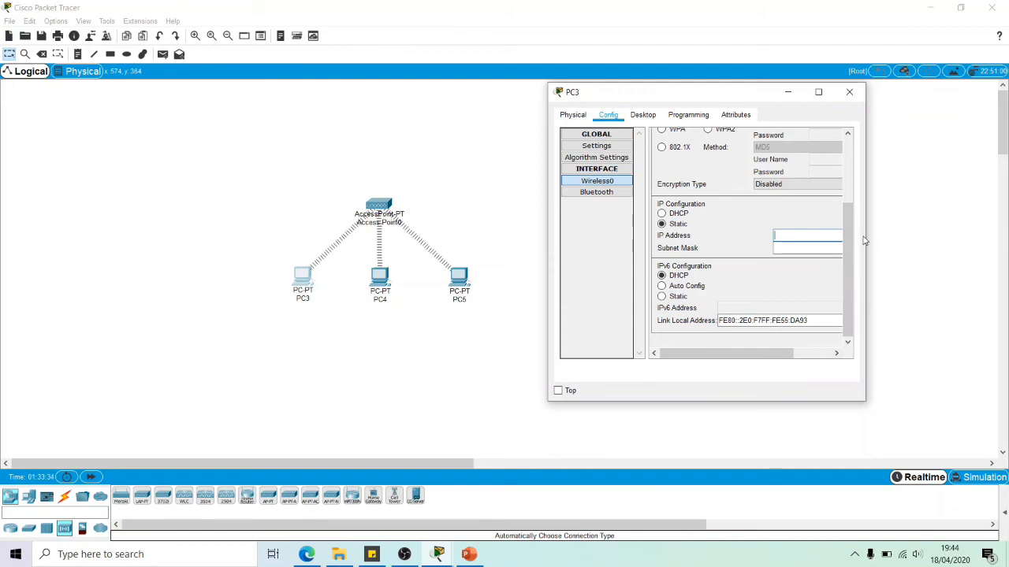
pyautogui.moveTo(865, 237); pyautogui.dragTo(924, 236)
pyautogui.click(812, 244)
pyautogui.write('10.10.10.1')
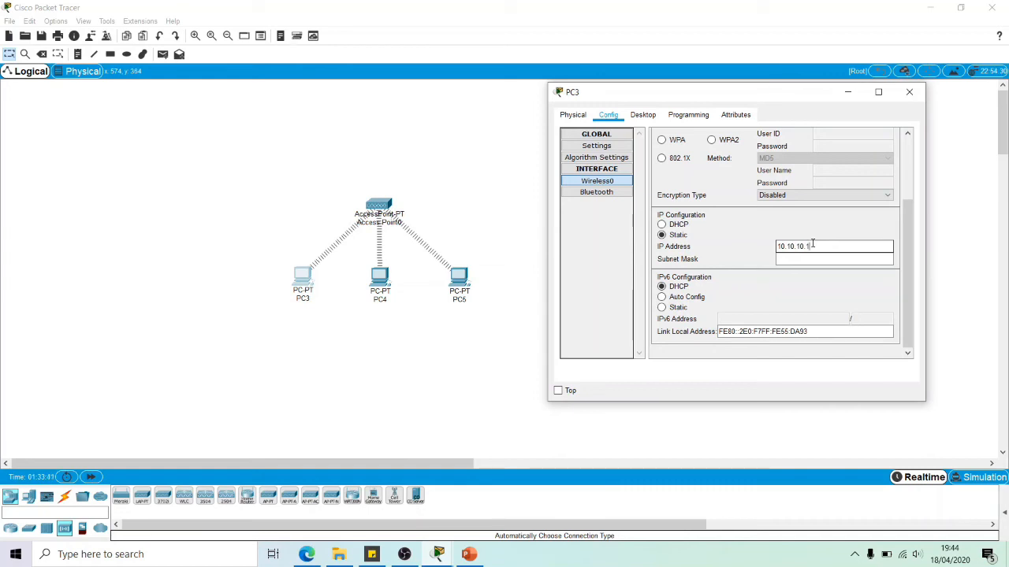
pyautogui.press('Tab')
pyautogui.write('255.255.226')
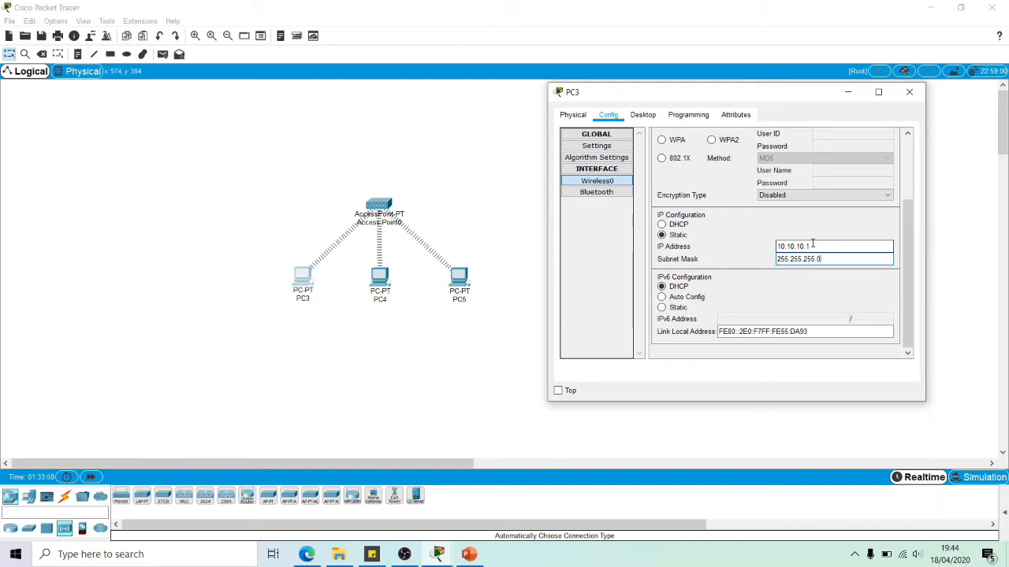
pyautogui.click(908, 92)
# Give PC4's Wireless0 interface the static IP address 10.10.10.2 with subnet mask 255.255.255.0
pyautogui.click(378, 276)
pyautogui.moveTo(493, 118); pyautogui.dragTo(674, 84)
pyautogui.click(576, 167)
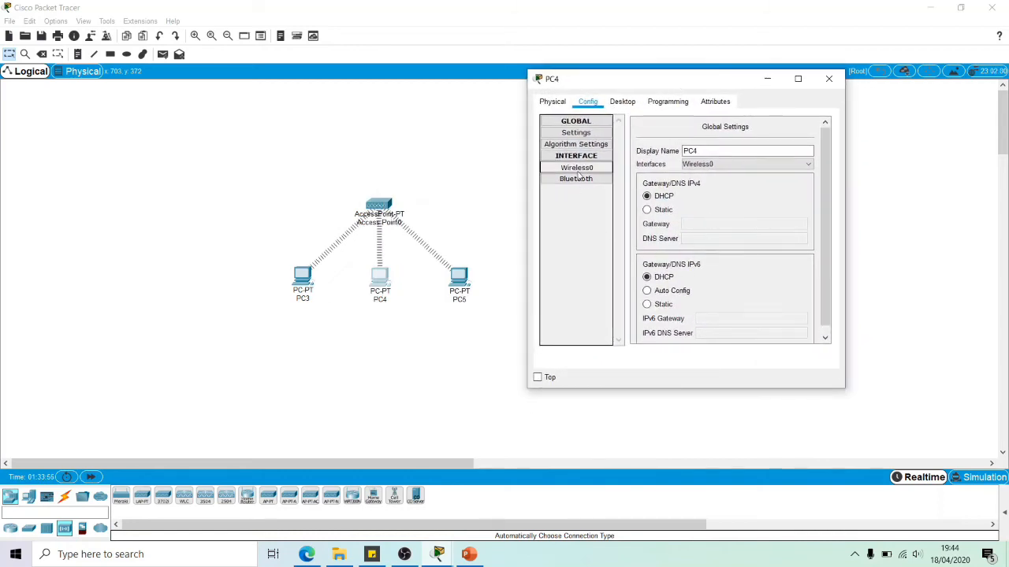
pyautogui.click(641, 316)
pyautogui.moveTo(828, 193); pyautogui.dragTo(827, 253)
pyautogui.click(758, 227)
pyautogui.write('1')
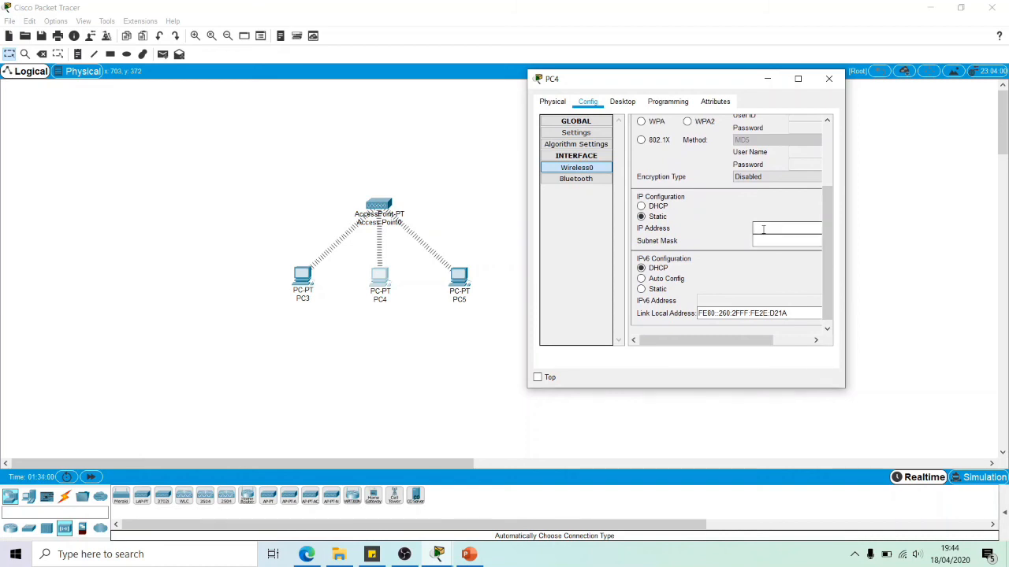
pyautogui.write('0.10.10.2')
pyautogui.press('Tab')
pyautogui.write('255.255.')
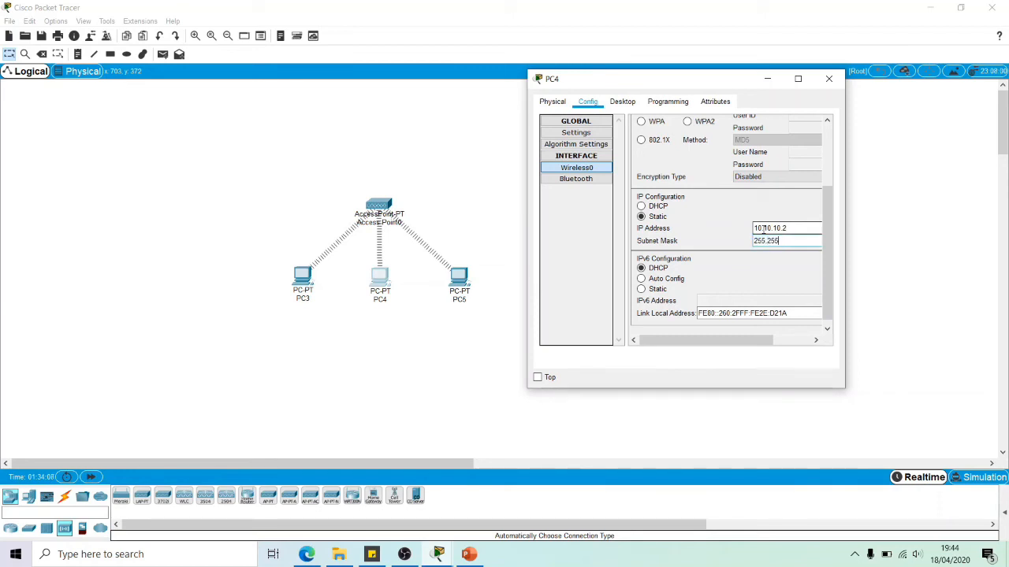
pyautogui.write('255.0')
pyautogui.click(828, 79)
# Give PC5's Wireless0 interface the static IP address 10.10.10.3 with the same subnet mask as the other PCs
pyautogui.click(464, 285)
pyautogui.moveTo(464, 113); pyautogui.dragTo(634, 84)
pyautogui.click(568, 170)
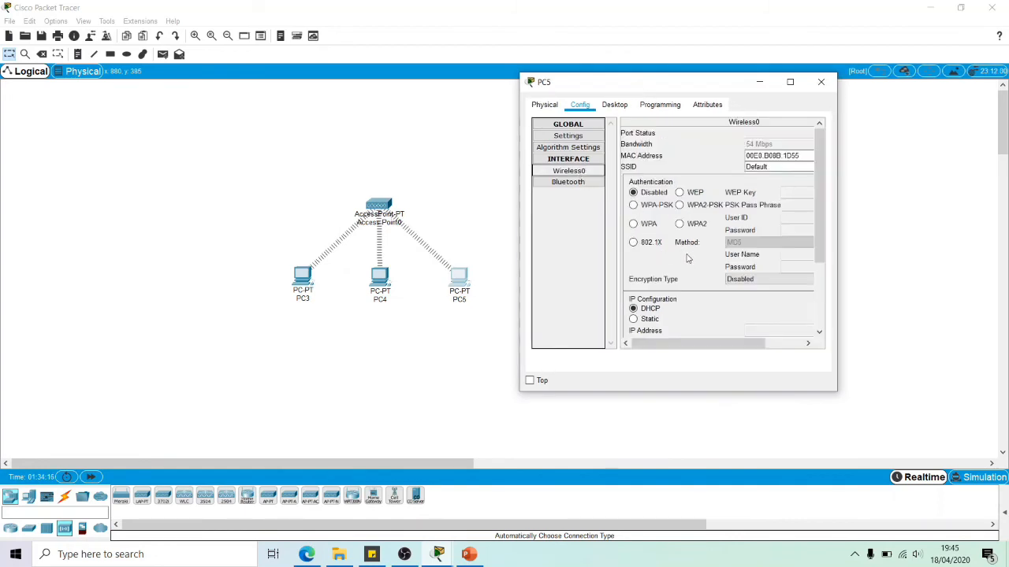
pyautogui.scroll(-3, 816, 240)
pyautogui.click(633, 224)
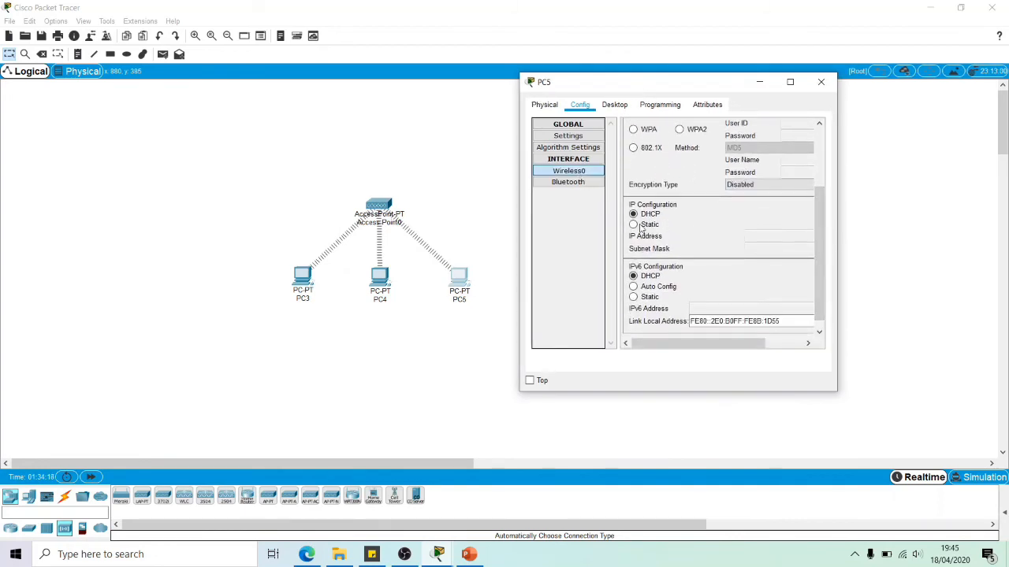
pyautogui.click(754, 234)
pyautogui.write('10.10.1')
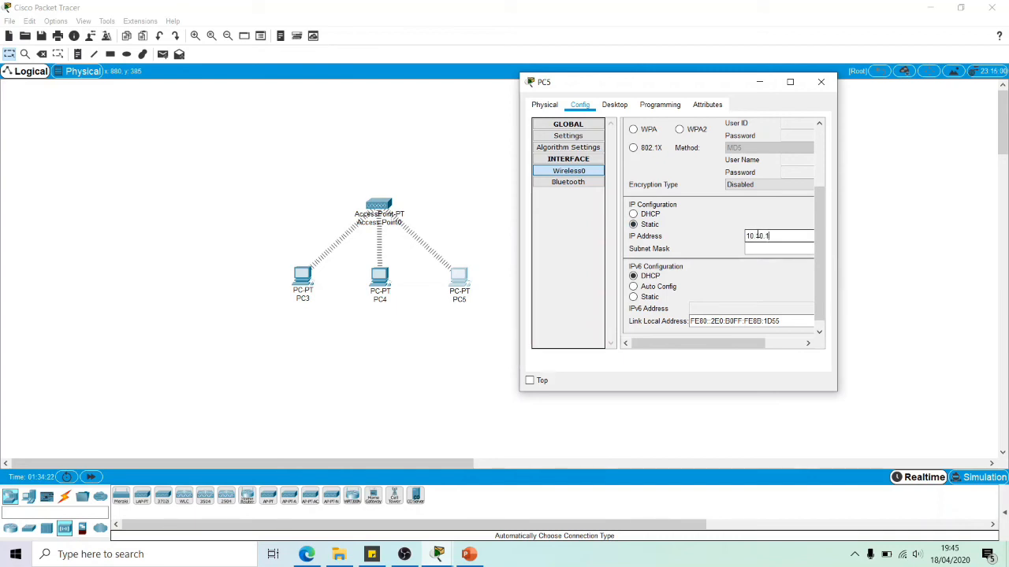
pyautogui.write('0.3')
pyautogui.press('Tab')
pyautogui.write('255')
pyautogui.write('.255.0')
pyautogui.click(820, 82)
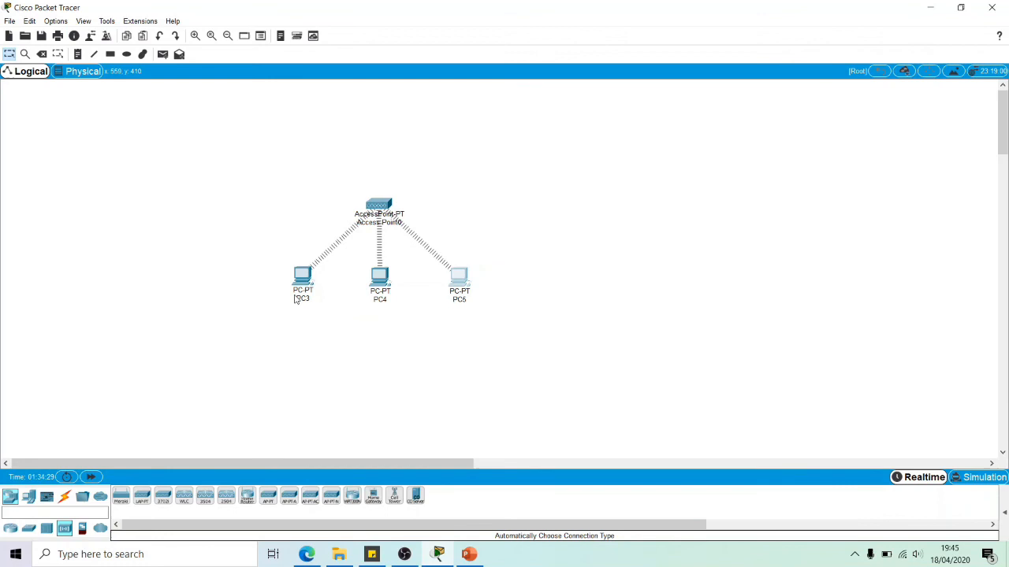
# Test the connection from PC3 to PC4 by pinging 10.10.10.2 in PC3's command prompt
pyautogui.moveTo(299, 288)
pyautogui.moveTo(463, 278)
pyautogui.moveTo(381, 208)
pyautogui.moveTo(504, 109); pyautogui.dragTo(691, 93)
pyautogui.click(635, 113)
pyautogui.click(776, 154)
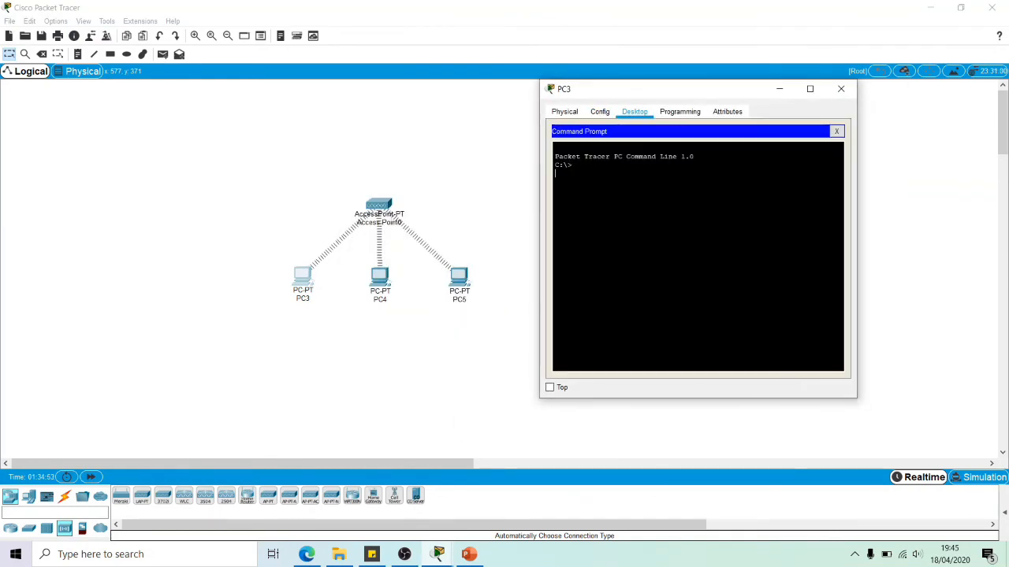
pyautogui.write('ping')
pyautogui.write(' 10.')
pyautogui.write('10.1')
pyautogui.write('0.10.2')
pyautogui.press('Return')
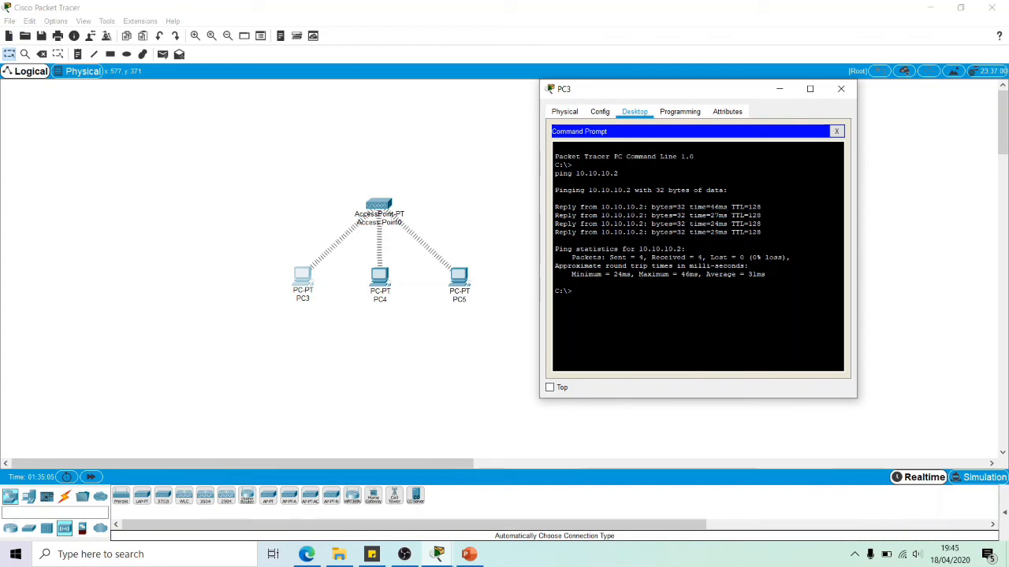
# Test the connection from PC3 to PC5 by pinging 10.10.10.3
pyautogui.press('Up')
pyautogui.press('Return')
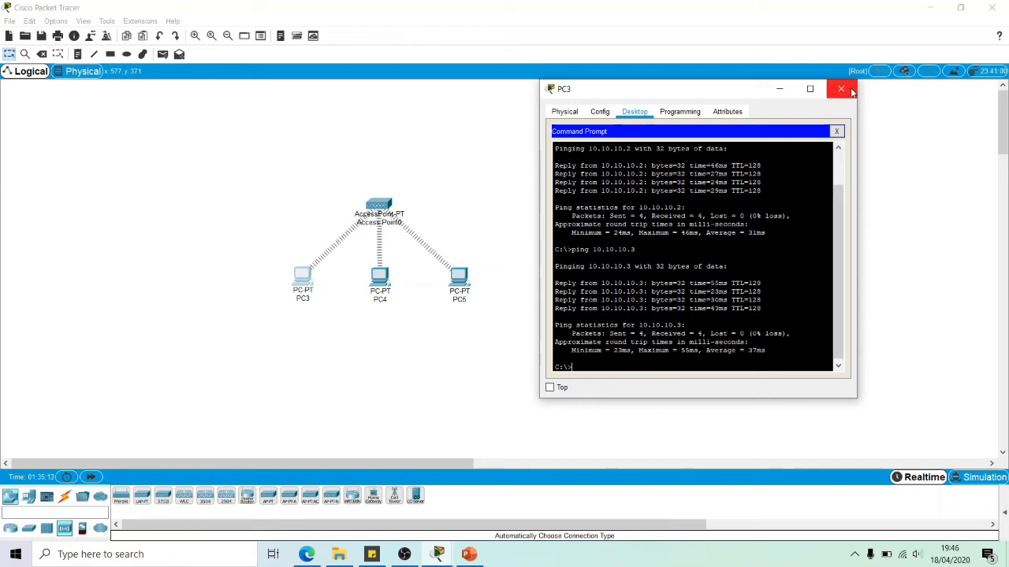
pyautogui.click(851, 92)
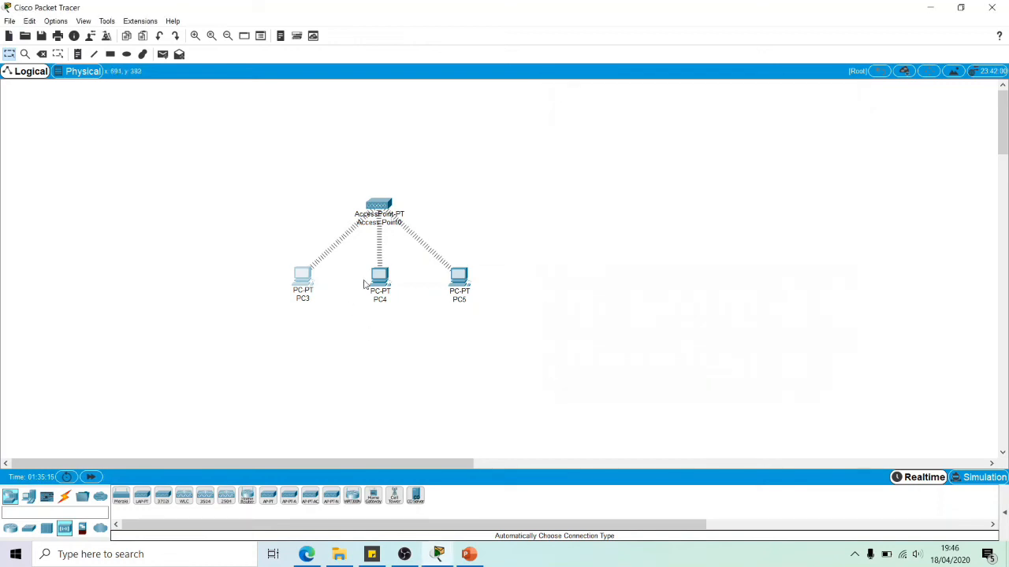
# Test the connection from PC4 to PC3 by pinging 10.10.10.1 in PC4's command prompt
pyautogui.click(380, 277)
pyautogui.moveTo(534, 116); pyautogui.dragTo(699, 95)
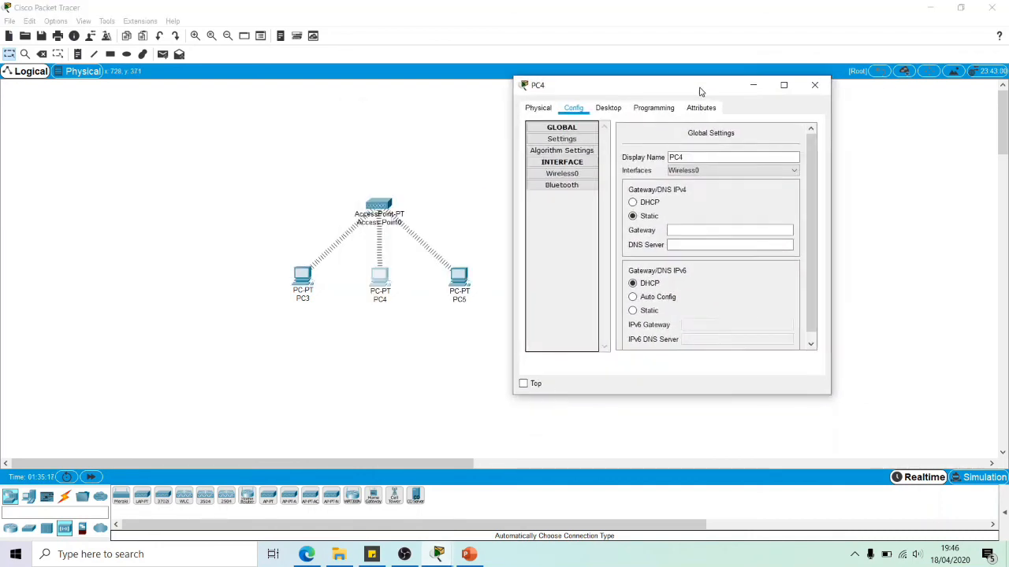
pyautogui.click(604, 109)
pyautogui.click(749, 153)
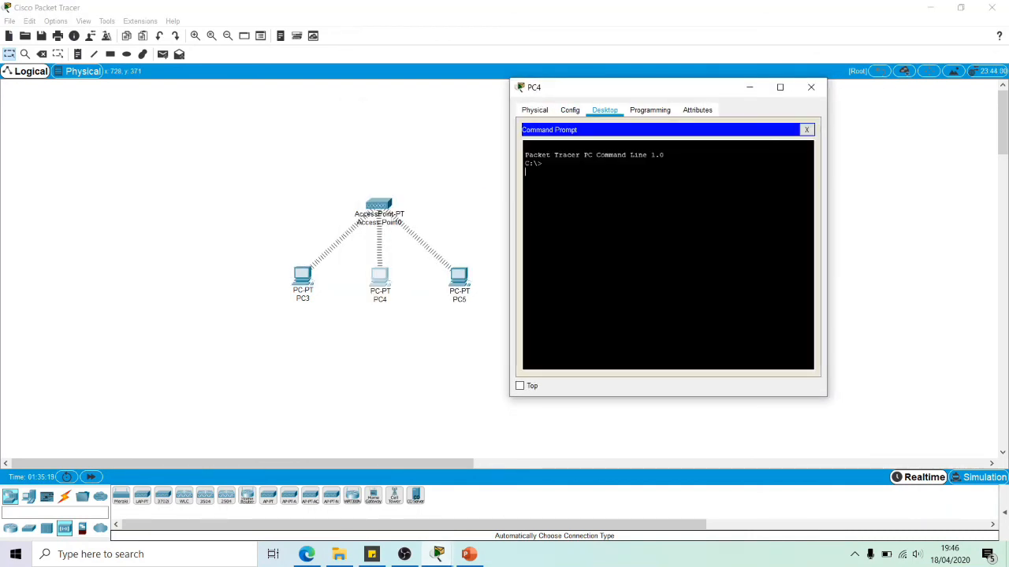
pyautogui.write('ping')
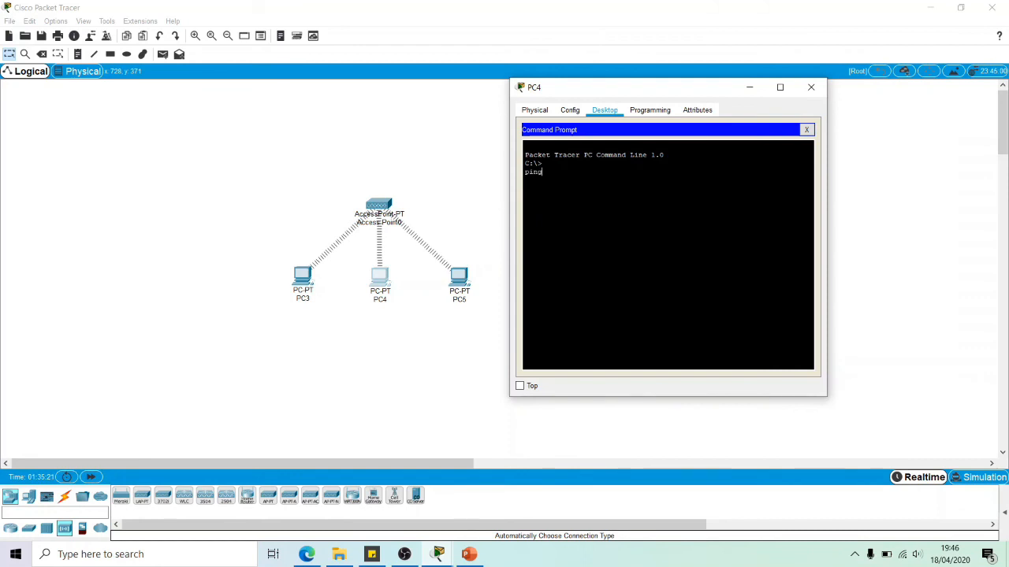
pyautogui.write(' 10.10.10.1')
pyautogui.press('Return')
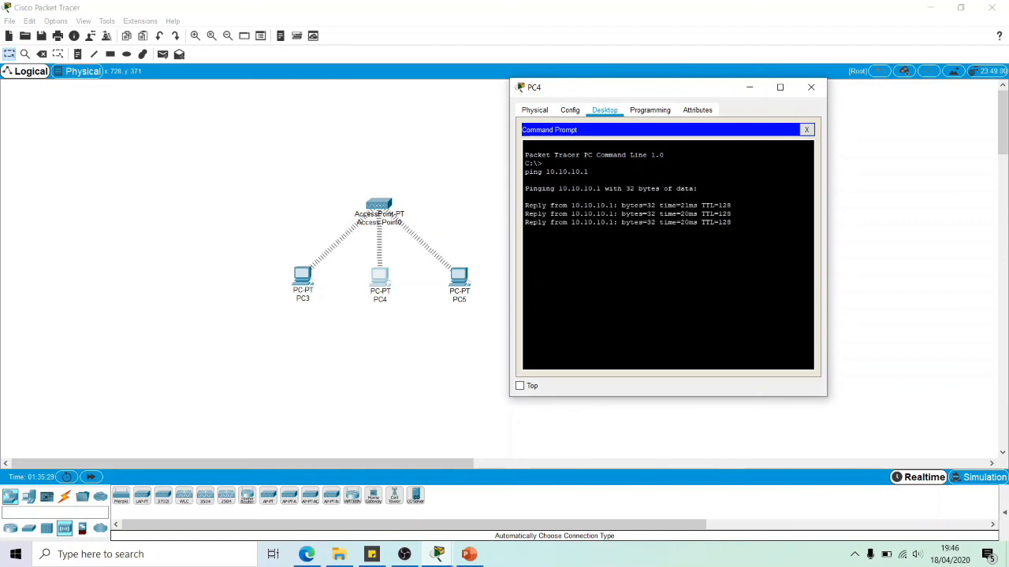
# Test the connection from PC4 to PC5 by pinging 10.10.10.3, and close PC4's window
pyautogui.write('ping 10.10.10.')
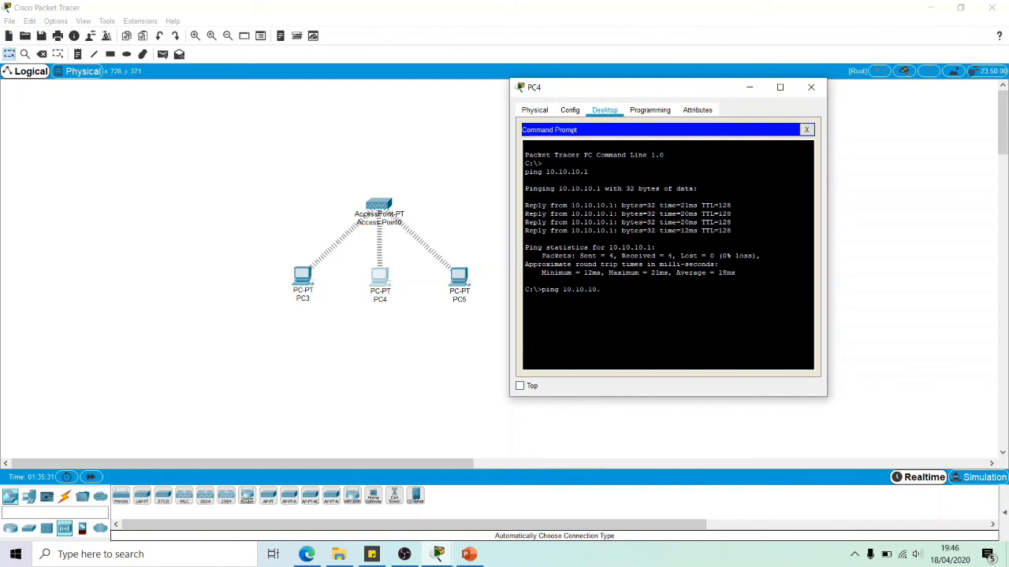
pyautogui.write('3')
pyautogui.press('Return')
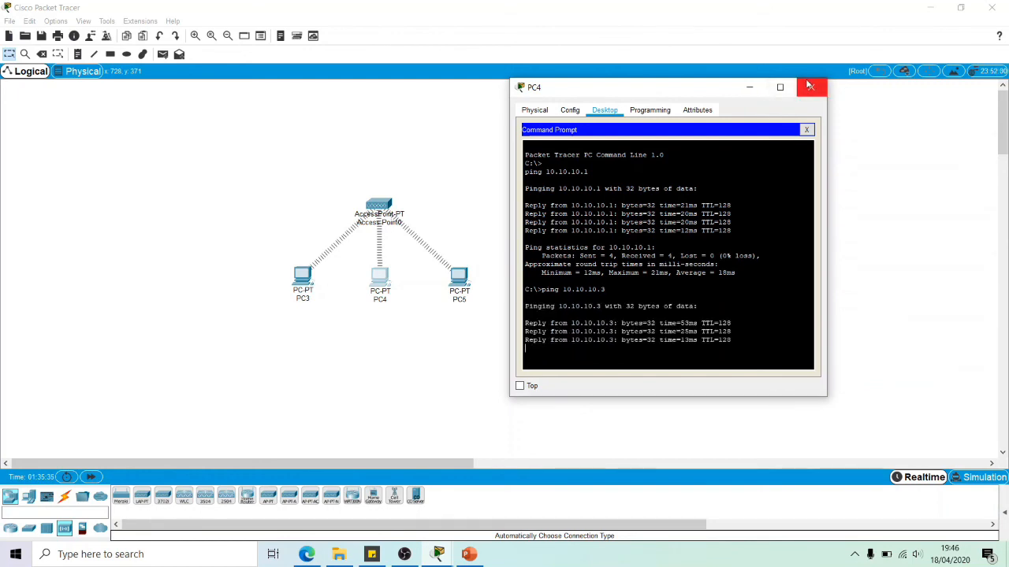
pyautogui.click(811, 87)
# Change the static IP address of PC5's Wireless0 interface to 192.168.10.1, an address on a different network
pyautogui.click(460, 277)
pyautogui.moveTo(495, 115); pyautogui.dragTo(640, 109)
pyautogui.click(540, 193)
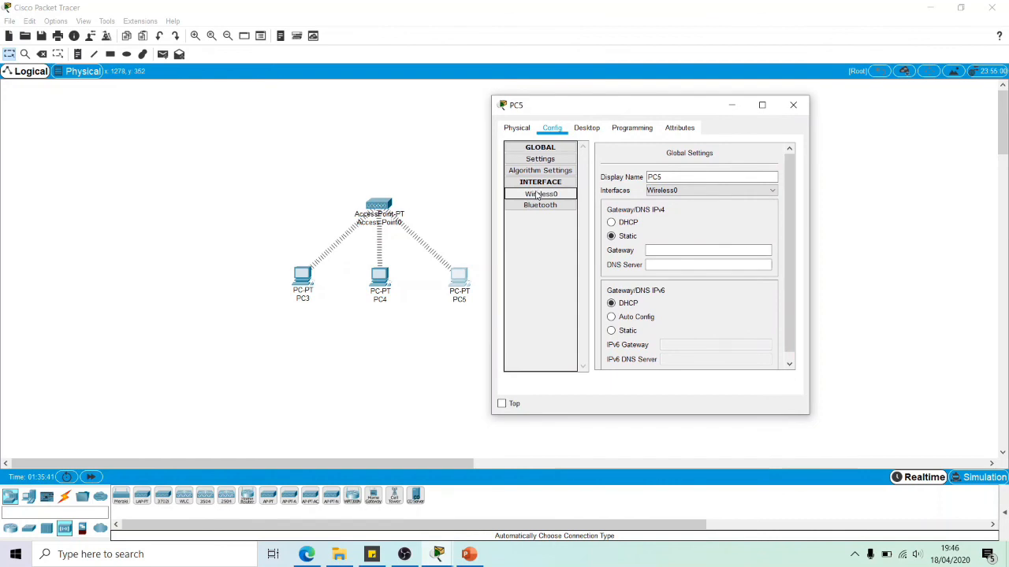
pyautogui.moveTo(794, 279); pyautogui.dragTo(815, 362)
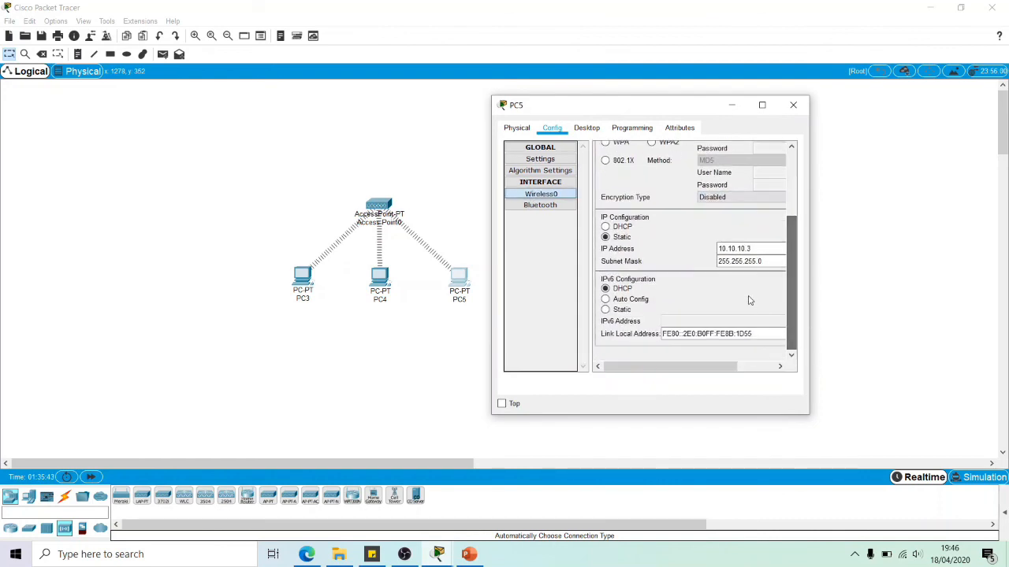
pyautogui.moveTo(754, 247); pyautogui.dragTo(624, 238)
pyautogui.write('192')
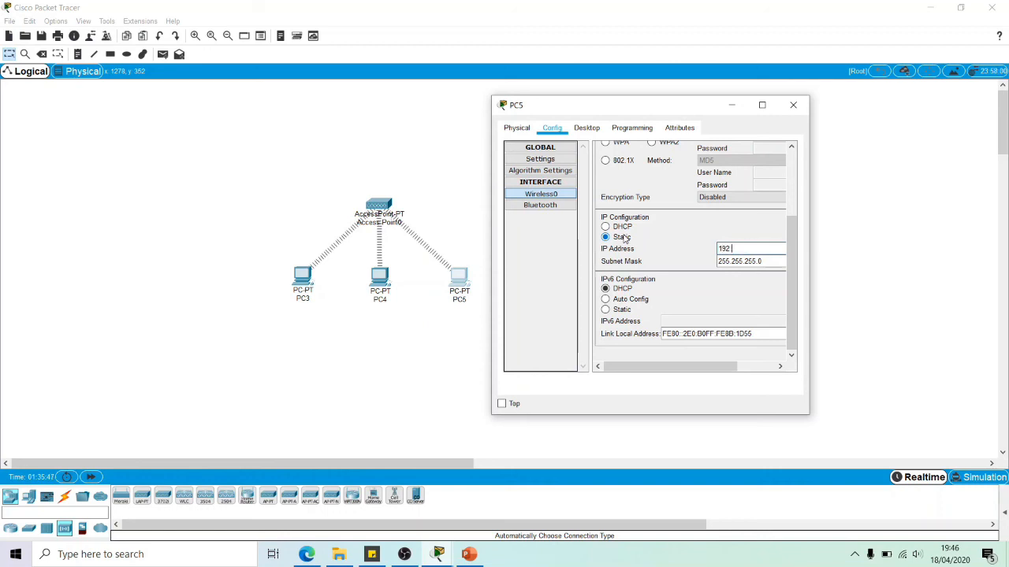
pyautogui.write('.168.10.1')
# Check PC5's wireless IP address by running ipconfig in its command prompt
pyautogui.click(586, 128)
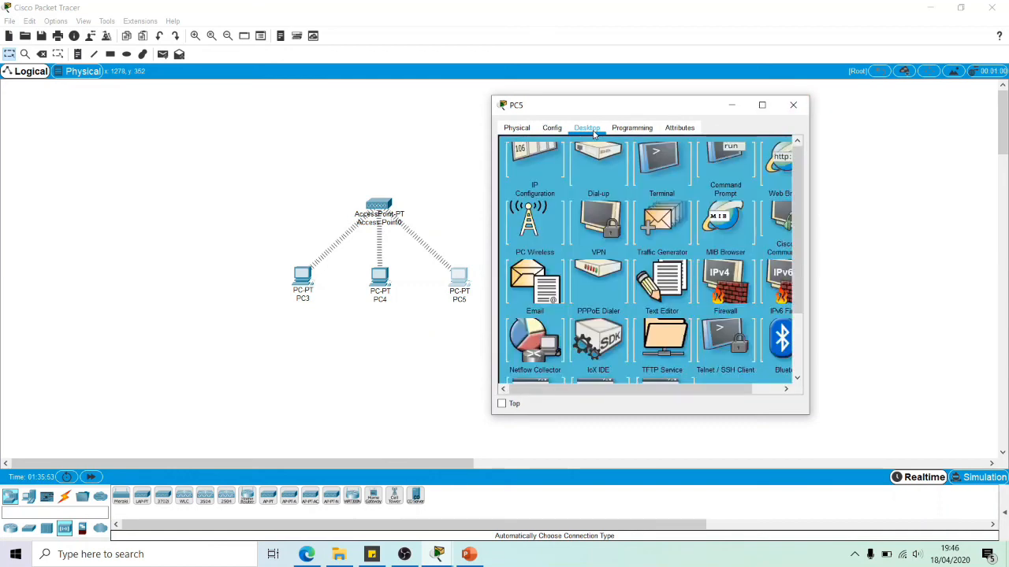
pyautogui.click(726, 170)
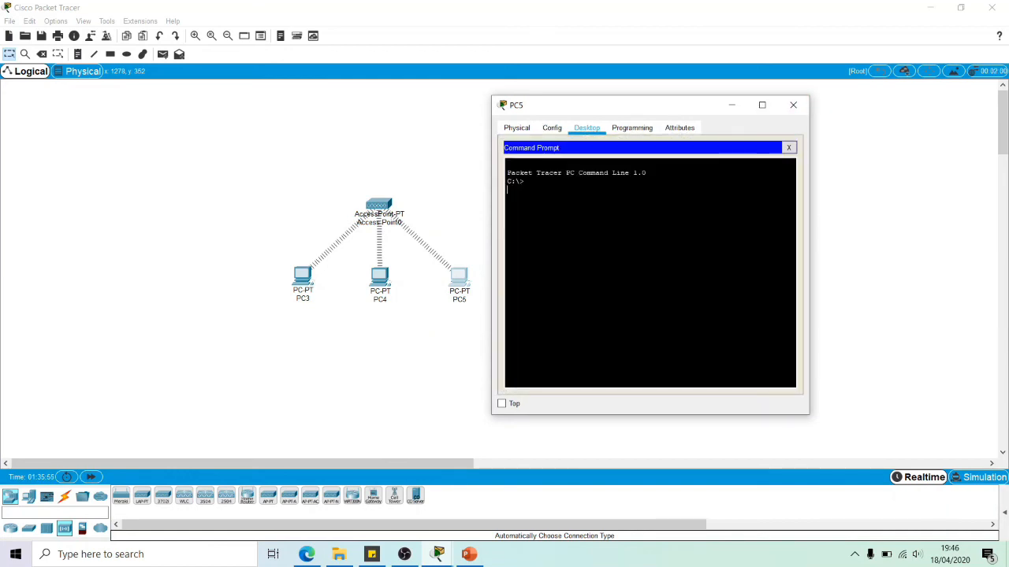
pyautogui.write('ipconfig')
pyautogui.press('Return')
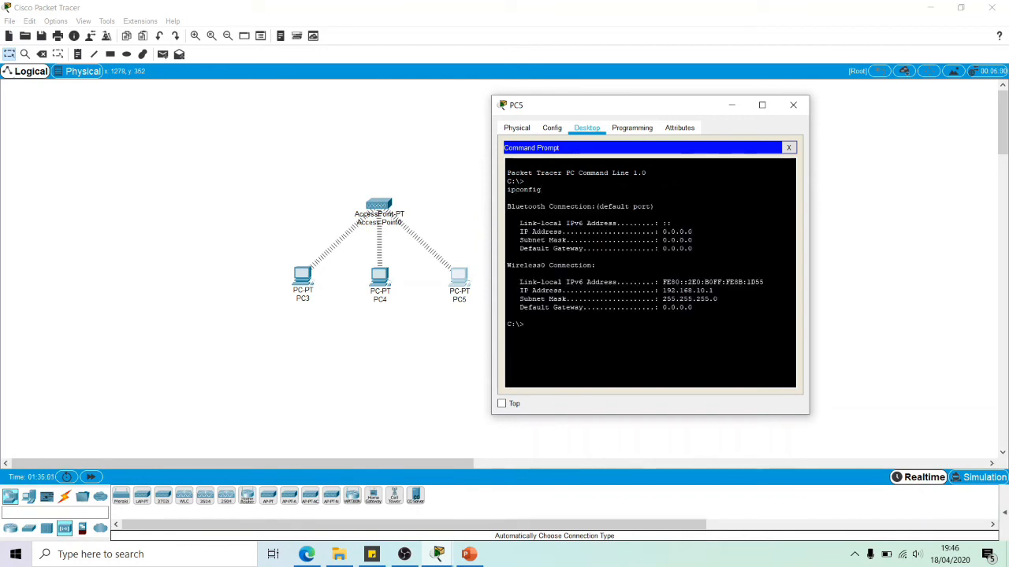
pyautogui.moveTo(662, 290); pyautogui.dragTo(714, 290)
# Try to ping PC3 at 10.10.10.1 from PC5 while PC5 uses the 192.168.10.1 address
pyautogui.write('ping 10.10.10.1')
pyautogui.press('Return')
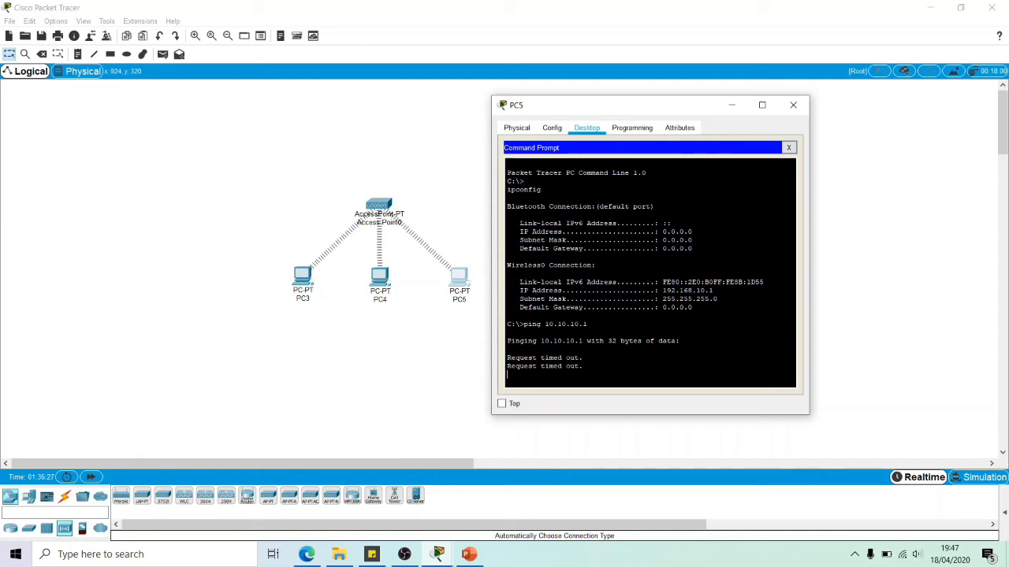
pyautogui.moveTo(544, 324); pyautogui.dragTo(588, 324)
pyautogui.click(587, 326)
pyautogui.moveTo(662, 290); pyautogui.dragTo(713, 290)
pyautogui.click(713, 290)
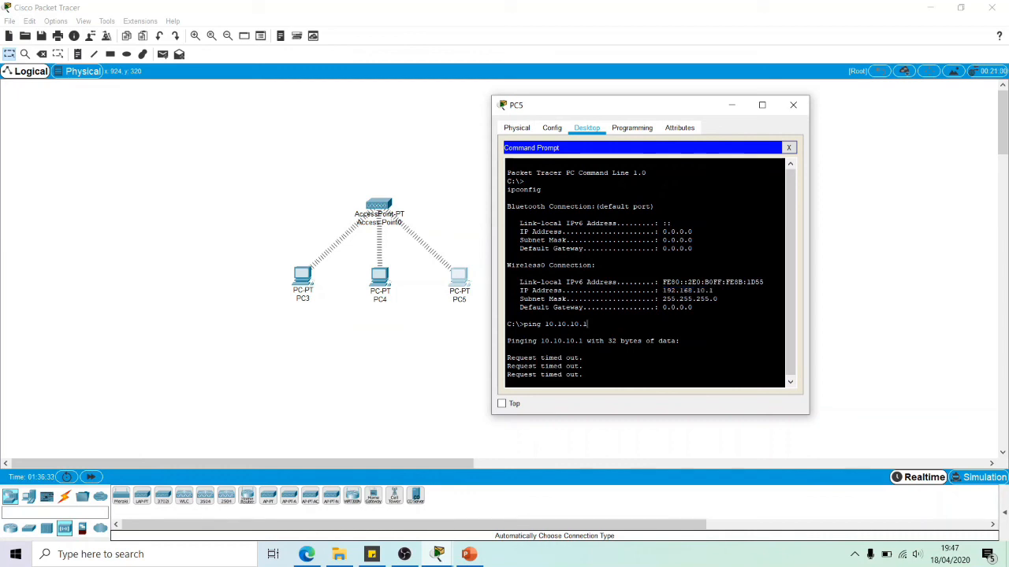
pyautogui.moveTo(791, 268); pyautogui.dragTo(792, 301)
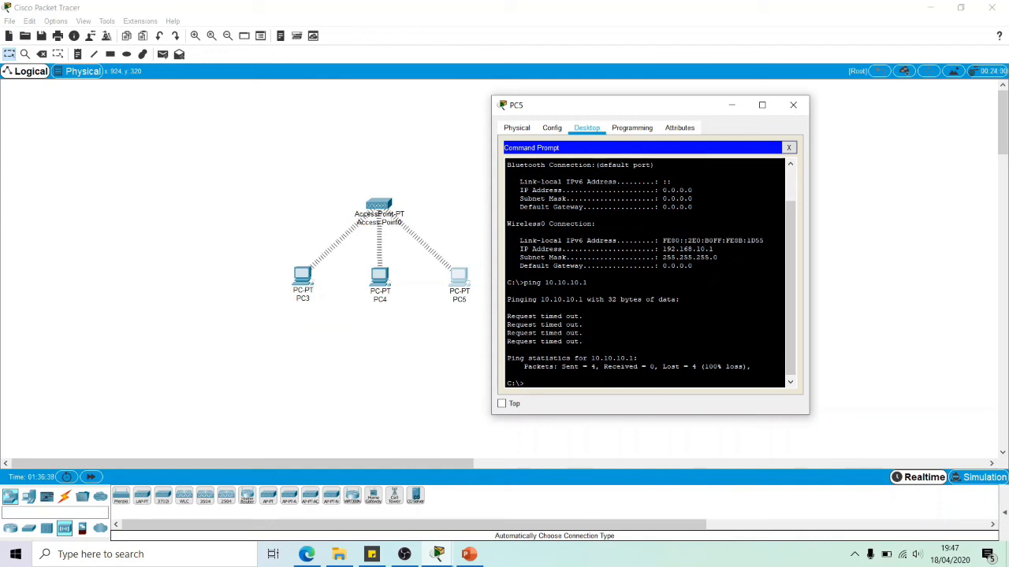
# Compare PC5's IP address and subnet mask with the pinged address in the command prompt output
pyautogui.moveTo(663, 249); pyautogui.dragTo(673, 249)
pyautogui.moveTo(545, 283); pyautogui.dragTo(554, 283)
pyautogui.click(710, 257)
pyautogui.moveTo(611, 105); pyautogui.dragTo(612, 80)
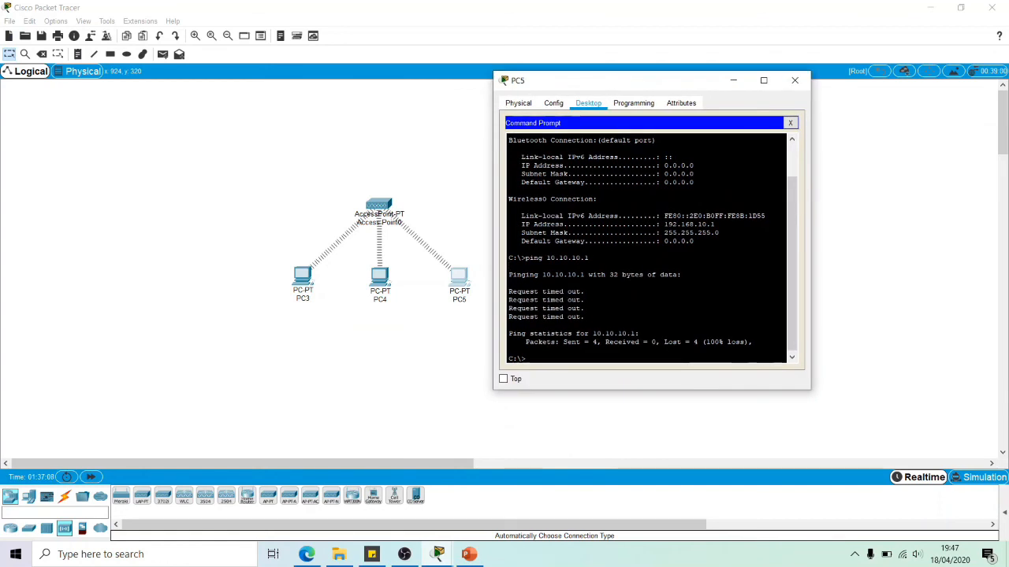
pyautogui.moveTo(664, 224); pyautogui.dragTo(714, 234)
pyautogui.moveTo(525, 257); pyautogui.dragTo(588, 258)
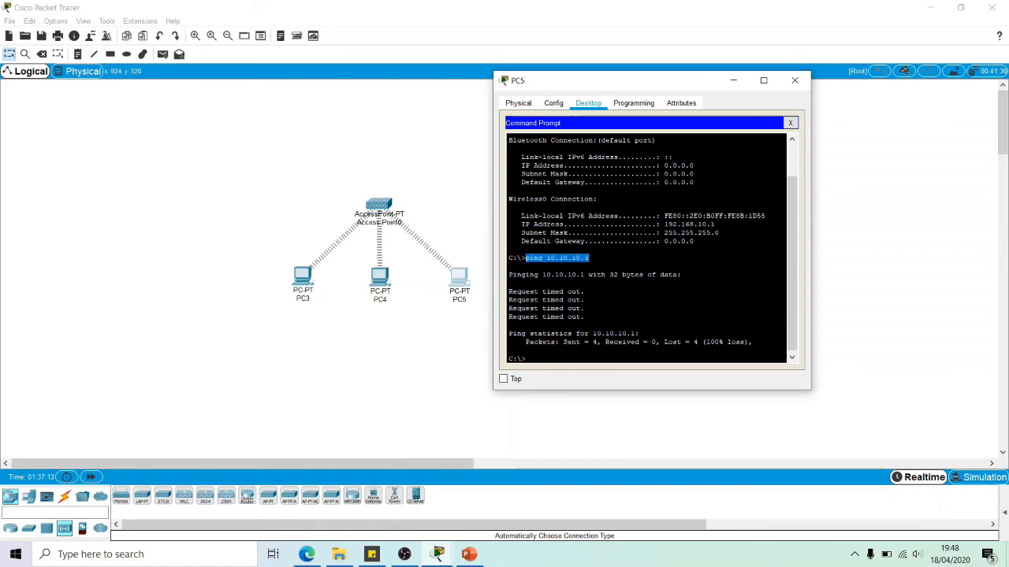
# Set the static IP address of PC5's Wireless0 interface back to 10.10.10.3
pyautogui.click(553, 104)
pyautogui.click(542, 169)
pyautogui.moveTo(792, 254); pyautogui.dragTo(814, 322)
pyautogui.moveTo(762, 224); pyautogui.dragTo(436, 197)
pyautogui.write('10')
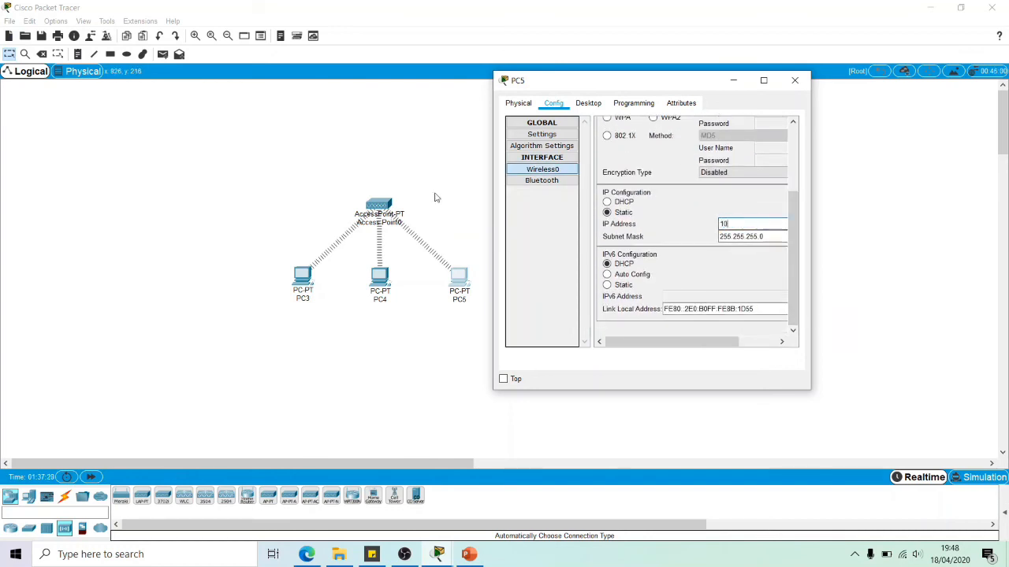
pyautogui.write('.10.10.3')
# Run ipconfig again in PC5's command prompt to check the restored wireless address
pyautogui.click(588, 104)
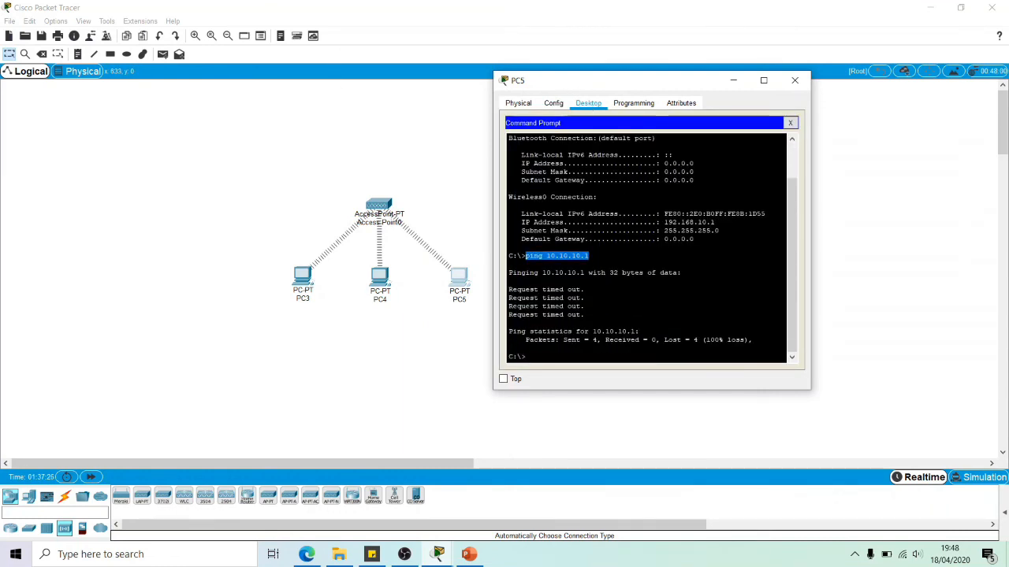
pyautogui.write('ipconfig')
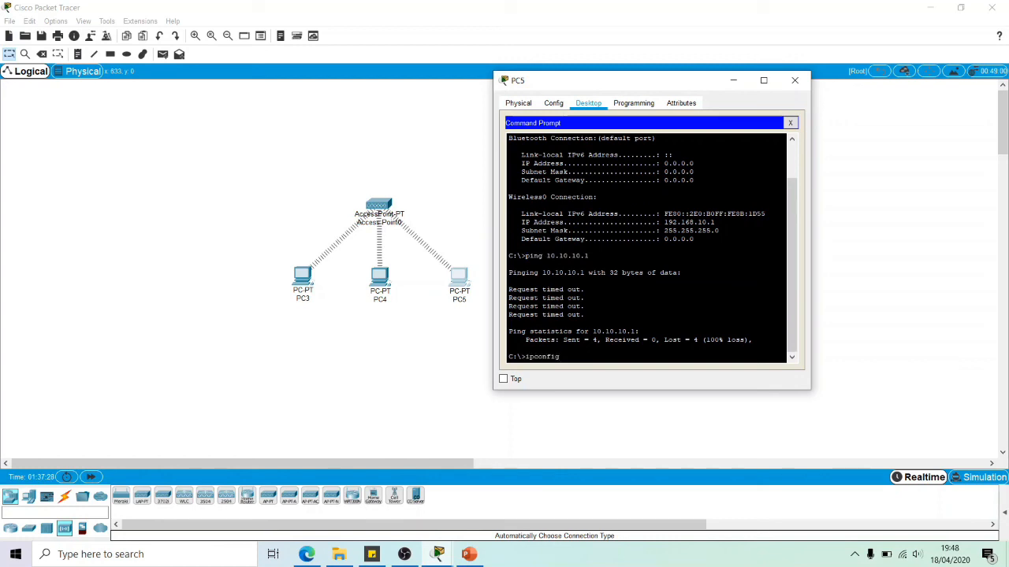
pyautogui.press('Return')
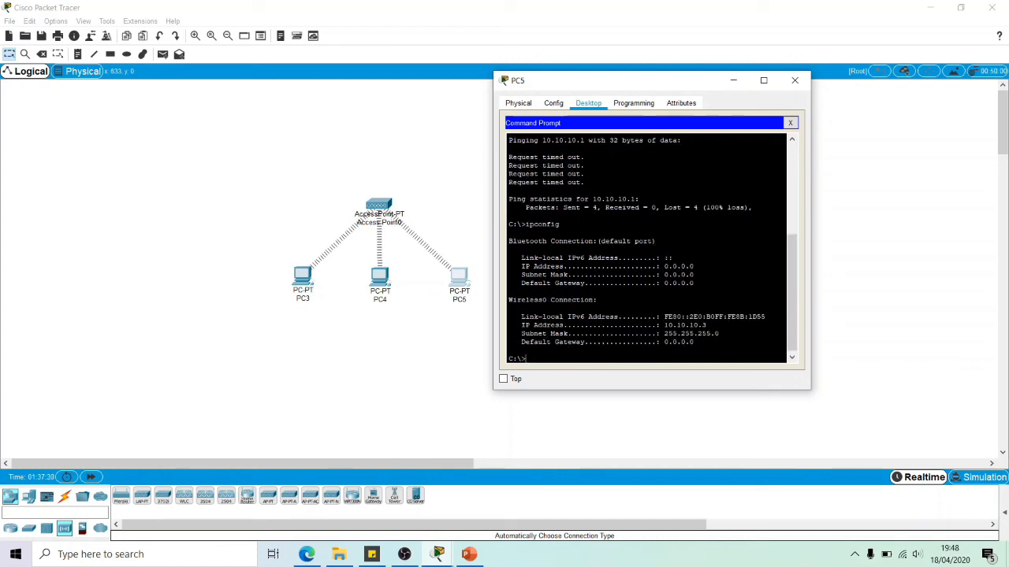
# Test the connection from PC5 to PC3 by repeating the ping to 10.10.10.1
pyautogui.press('Up')
pyautogui.press('Up')
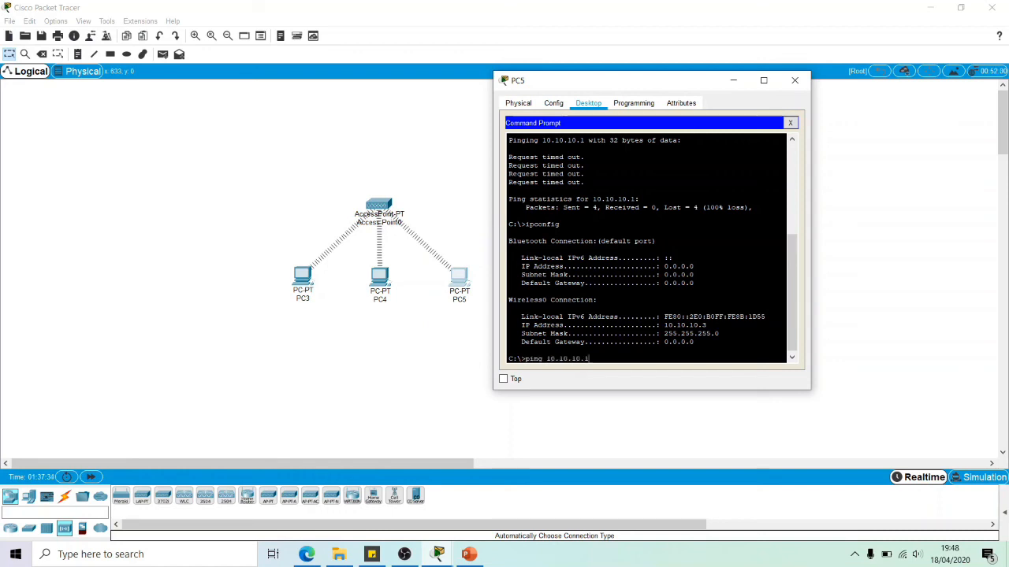
pyautogui.press('Return')
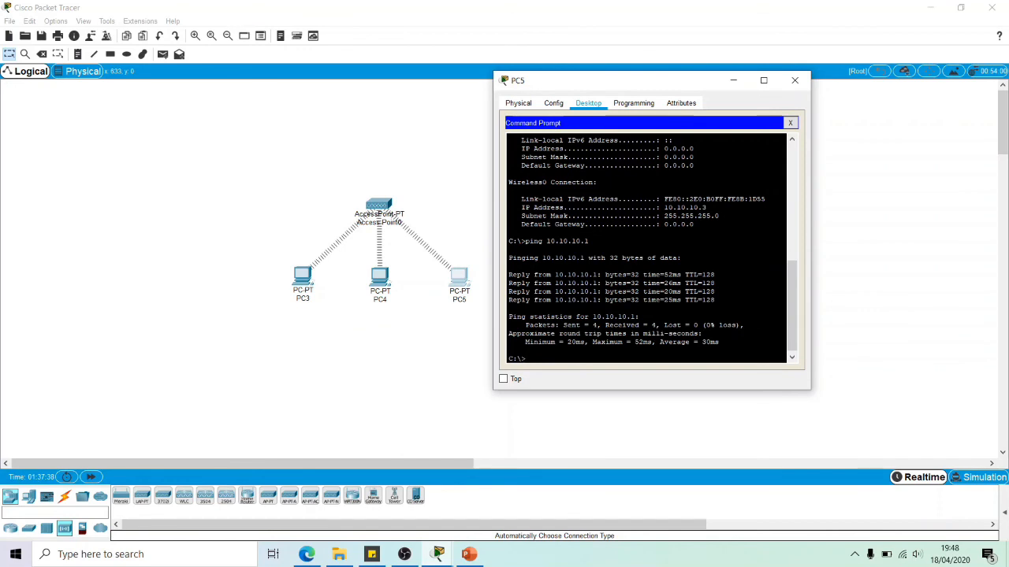
# Test the connection from PC5 to PC4 by pinging 10.10.10.2, and close PC5's window
pyautogui.press('Up')
pyautogui.press('BackSpace')
pyautogui.write('2')
pyautogui.press('Return')
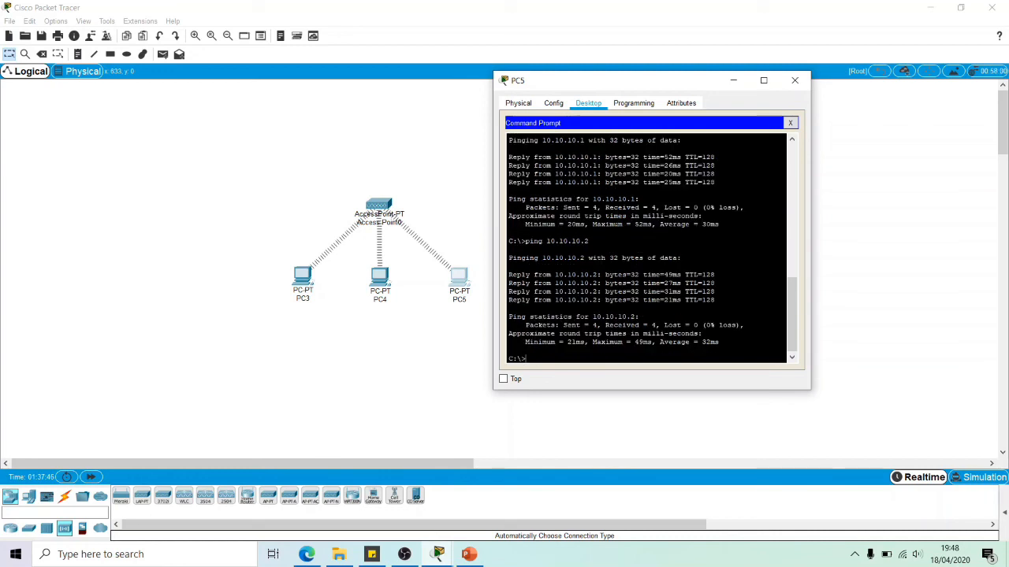
pyautogui.click(794, 82)
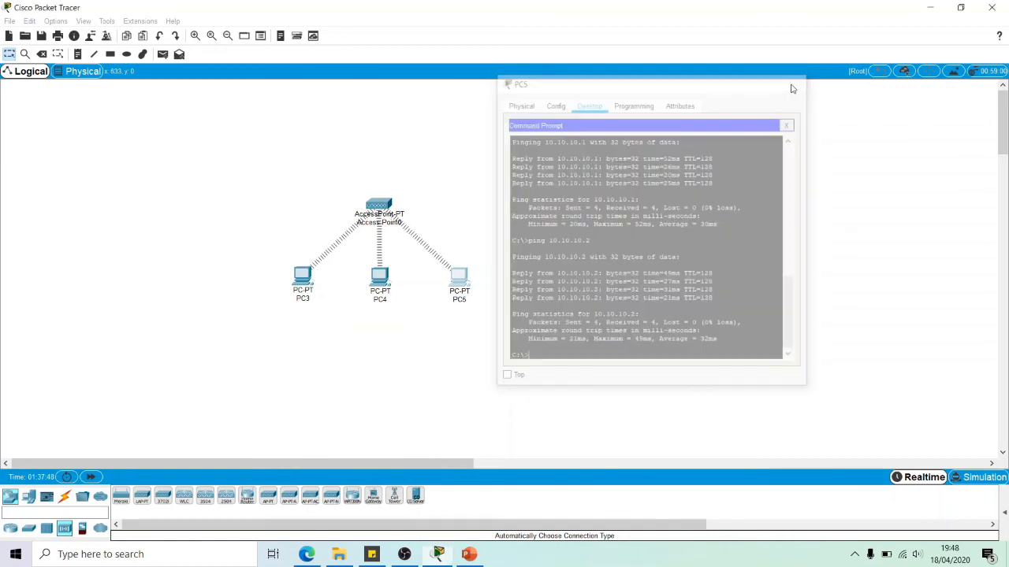